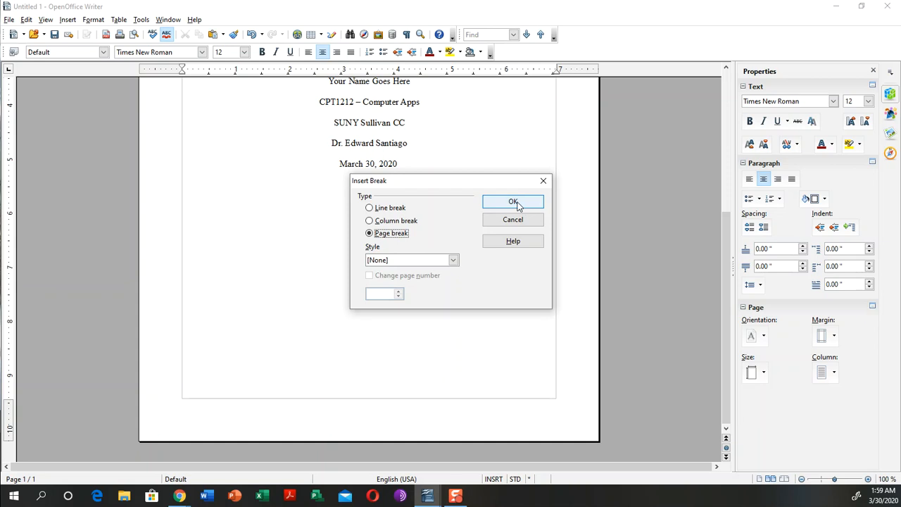
Enter "This is your Paper's Title" as the centered heading at the start of page 2.
scroll(450, 311, down, 2)
scroll(448, 311, down, 3)
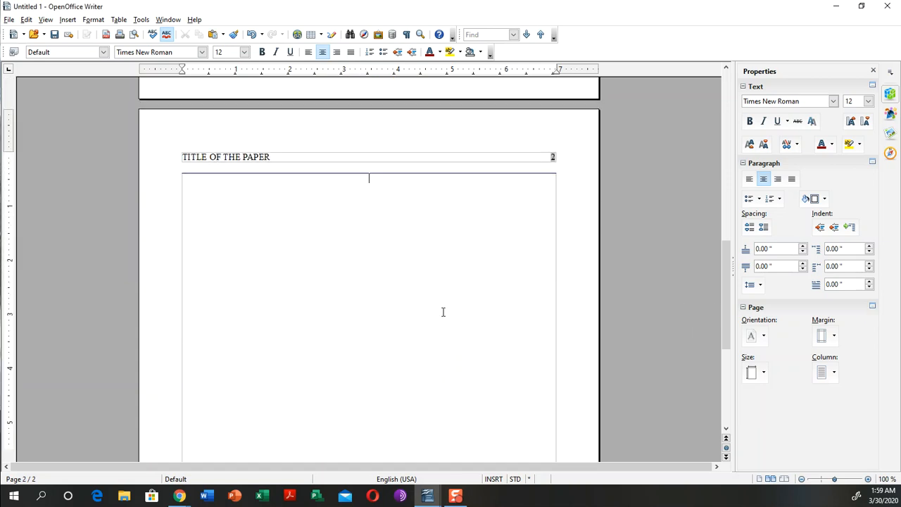
scroll(443, 312, up, 2)
text(This is your Paper's Ti)
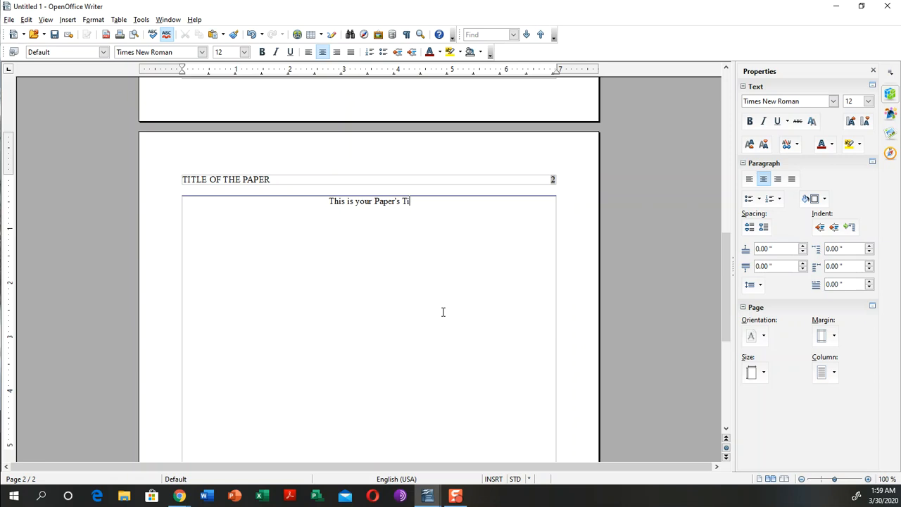
text(tle)
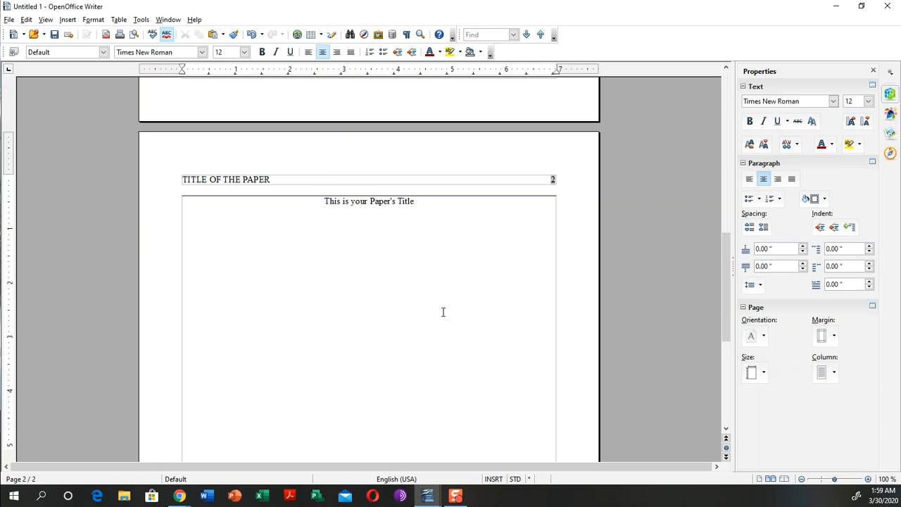
Replace the heading on page 2 with "Title of The Paper", copied from the title page.
drag(285, 185, 161, 179)
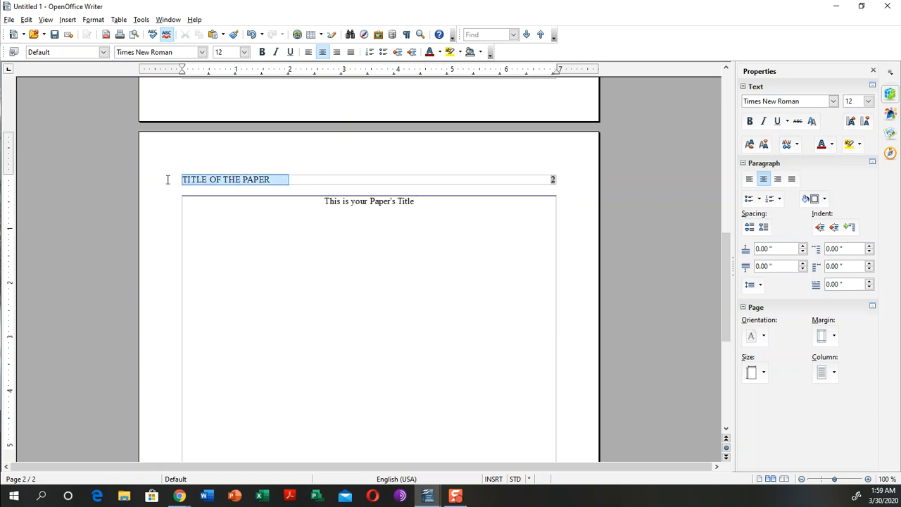
scroll(400, 274, up, 4)
scroll(386, 345, up, 10)
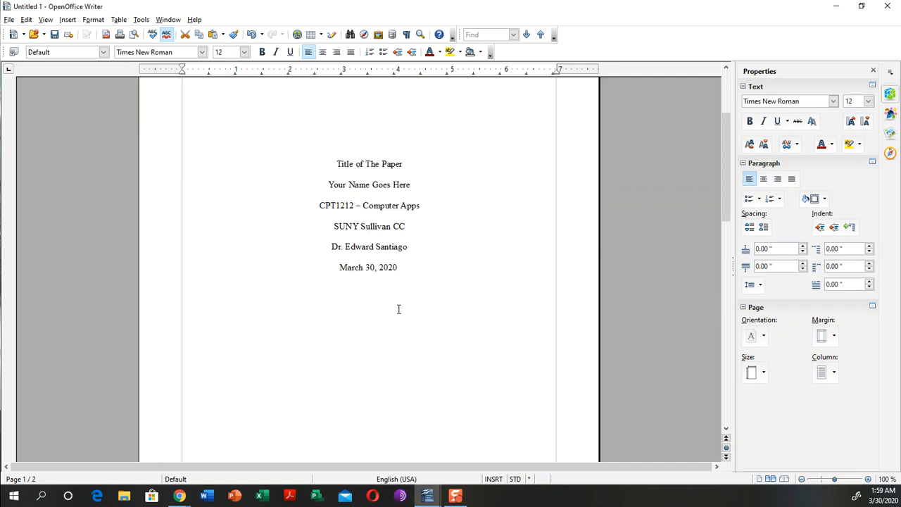
drag(406, 192, 317, 193)
key(ctrl+c)
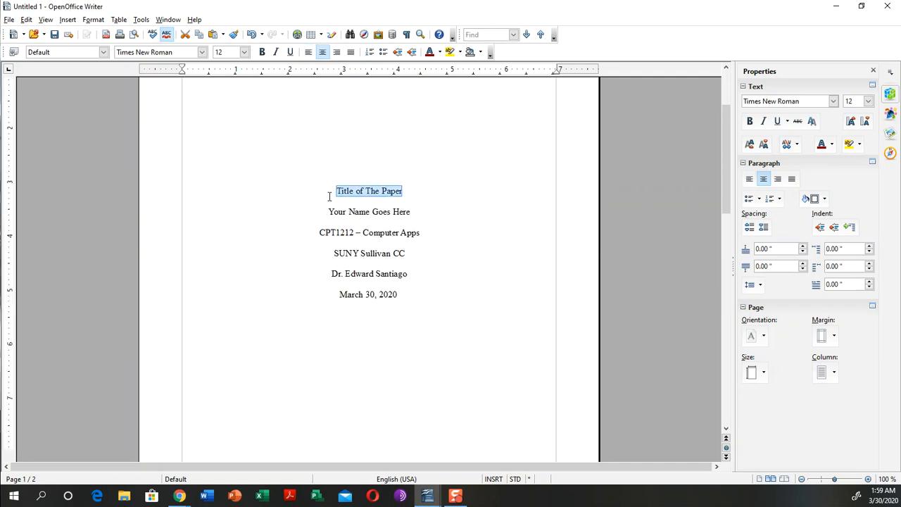
scroll(342, 308, down, 10)
drag(422, 291, 323, 292)
key(ctrl+v)
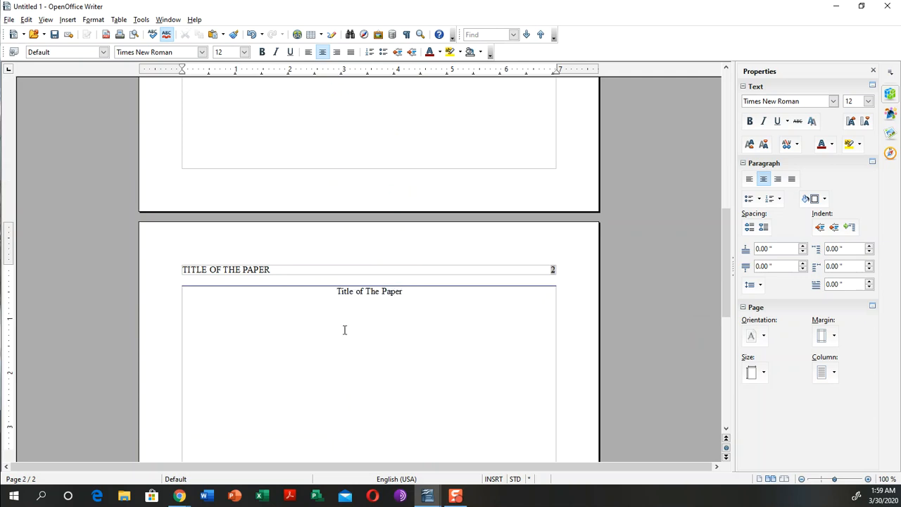
Add the sentence "This is my text for my academic paper." on the line below the page 2 title and copy it.
text(his is my text for my academic paper.)
key(shift+Up)
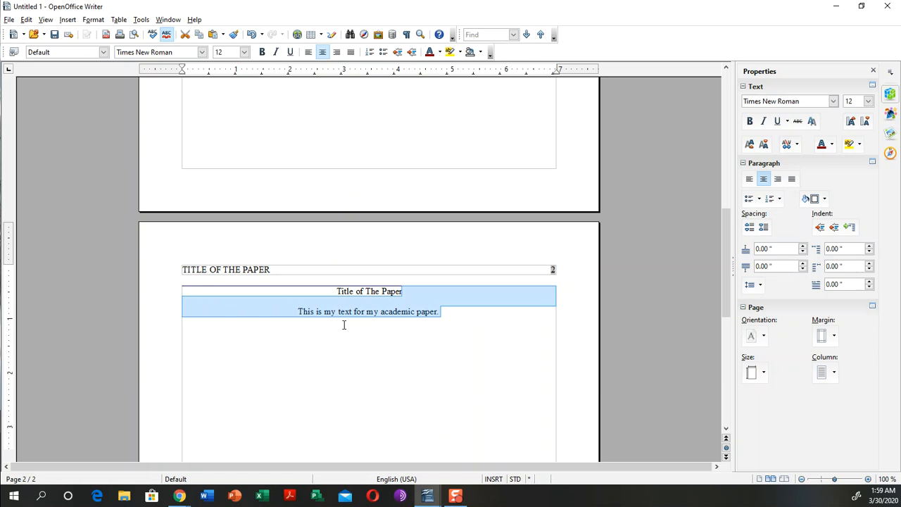
key(shift+Right)
key(ctrl+c)
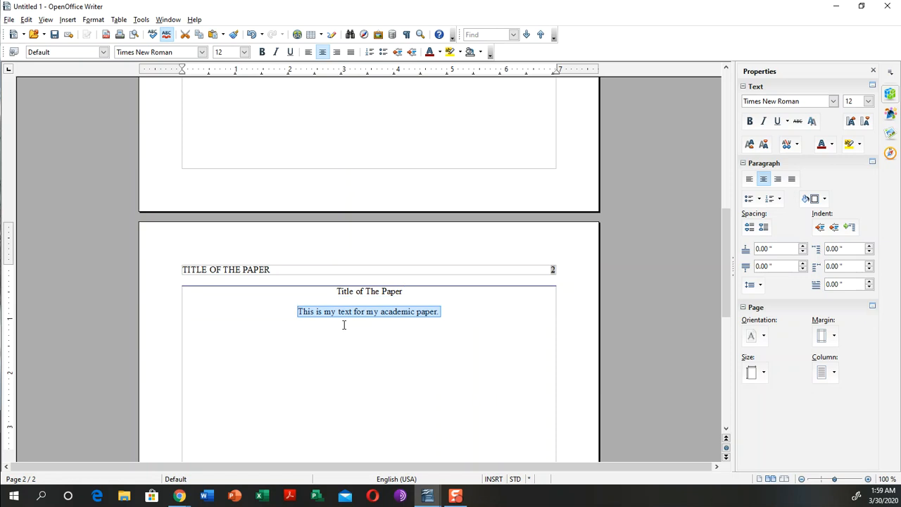
Paste the copied sentence repeatedly after itself to build a body paragraph about seven lines long.
key(Right)
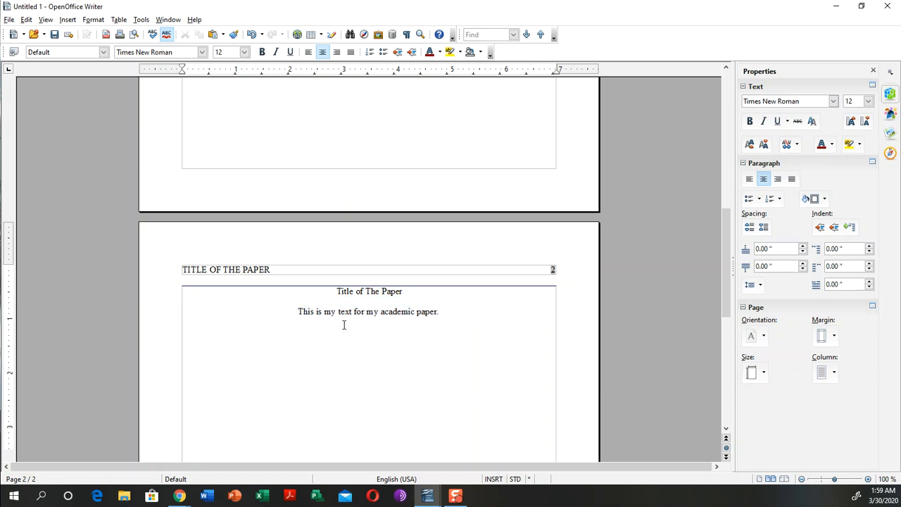
key(ctrl+v)
key(ctrl+v)
key(ctrl+v)
key(ctrl+v)
key(ctrl+v)
key(ctrl+v)
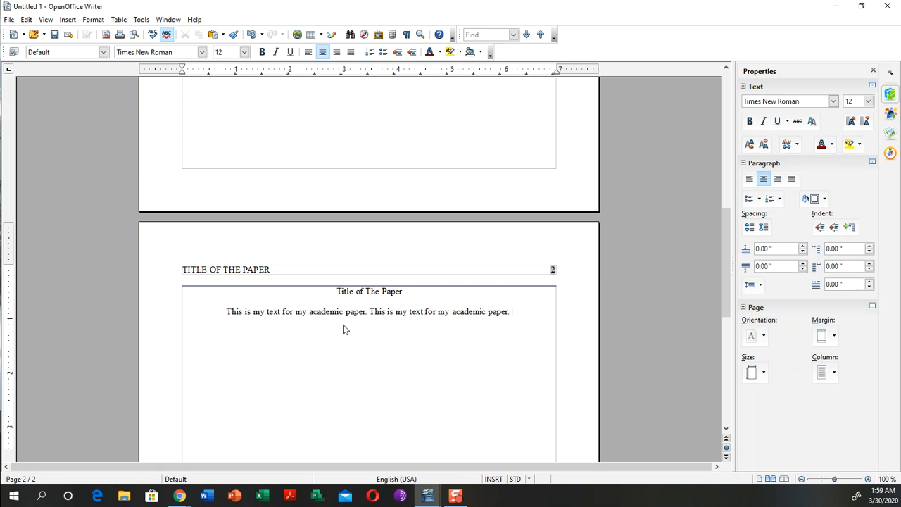
key(ctrl+v)
key(ctrl+v)
key(ctrl+v)
key(ctrl+v)
key(ctrl+v)
key(ctrl+v)
key(ctrl+v)
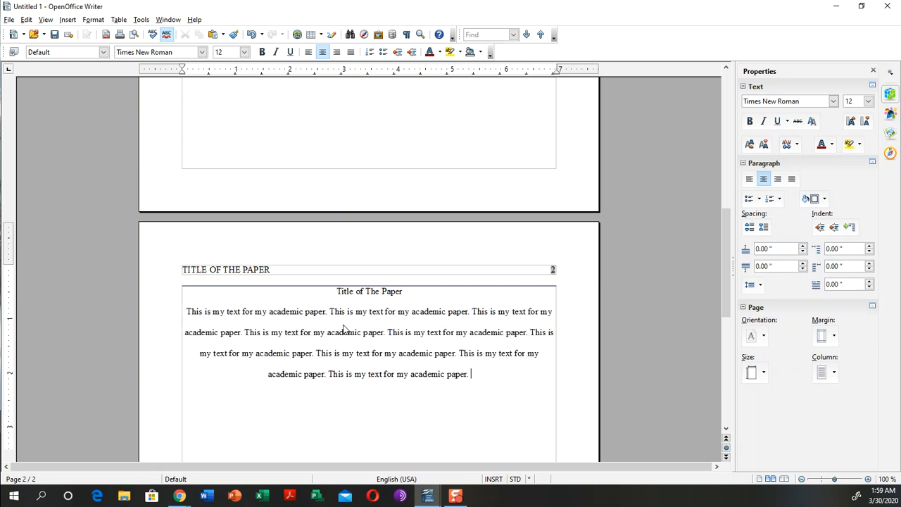
key(ctrl+v)
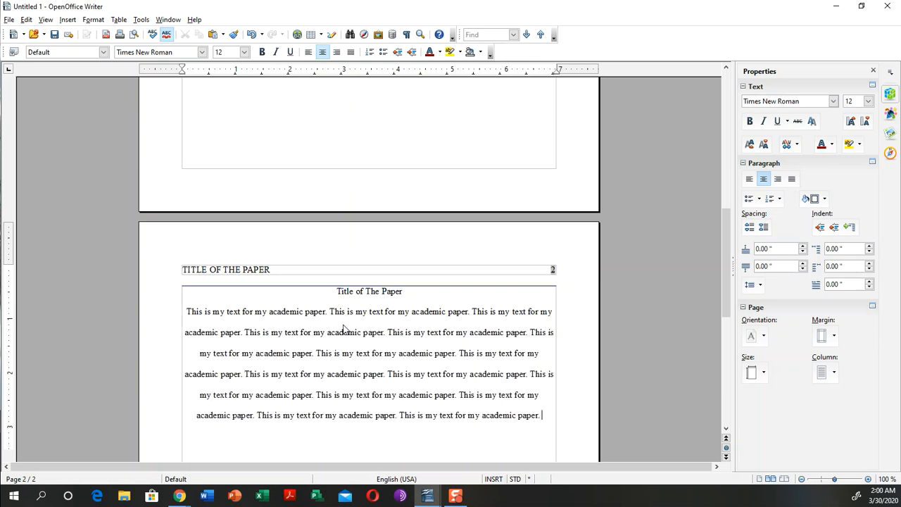
key(ctrl+v)
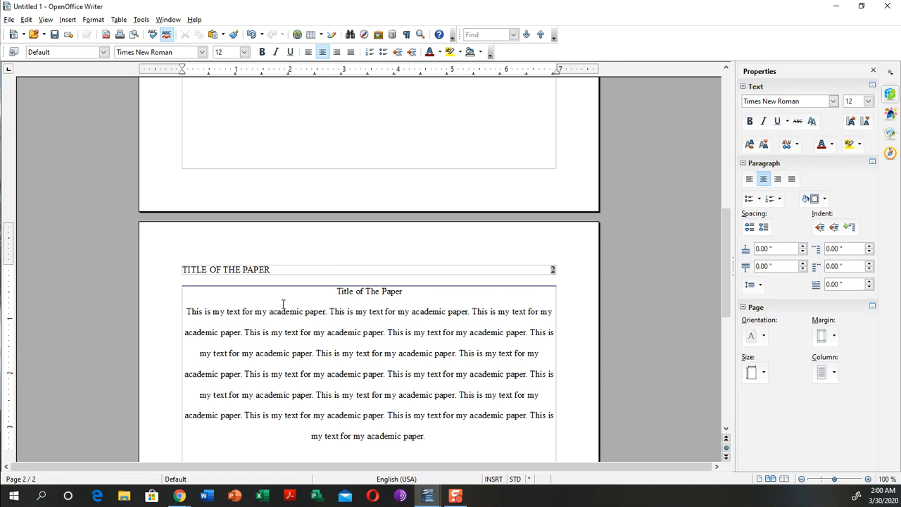
Left-align the whole body paragraph below the title and indent its first line with a tab.
shift+click(187, 312)
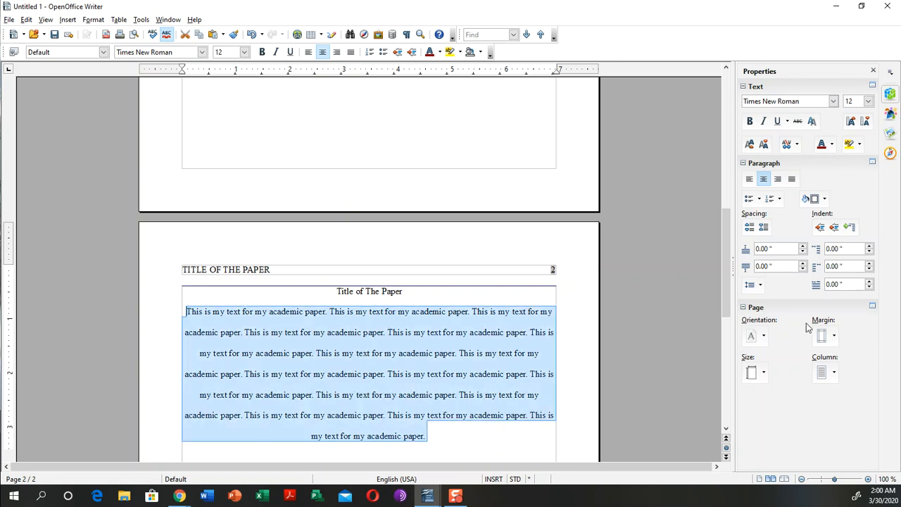
click(308, 52)
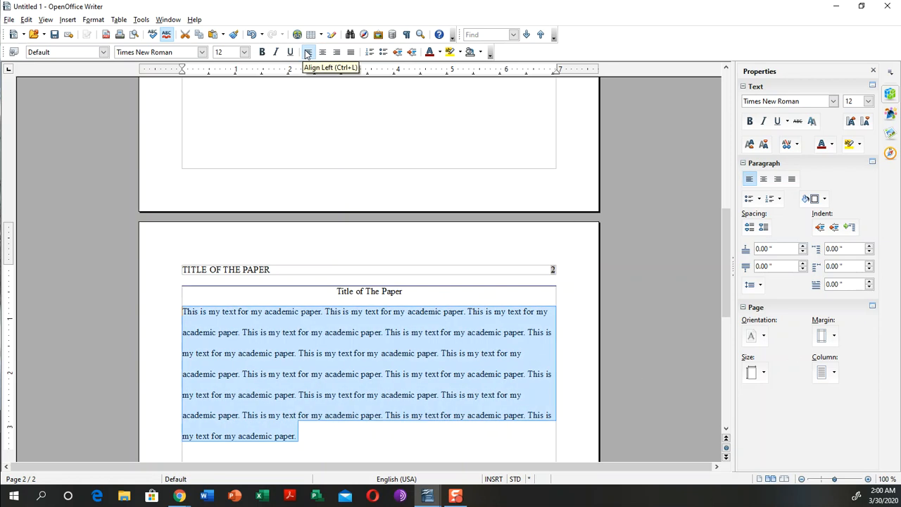
click(185, 310)
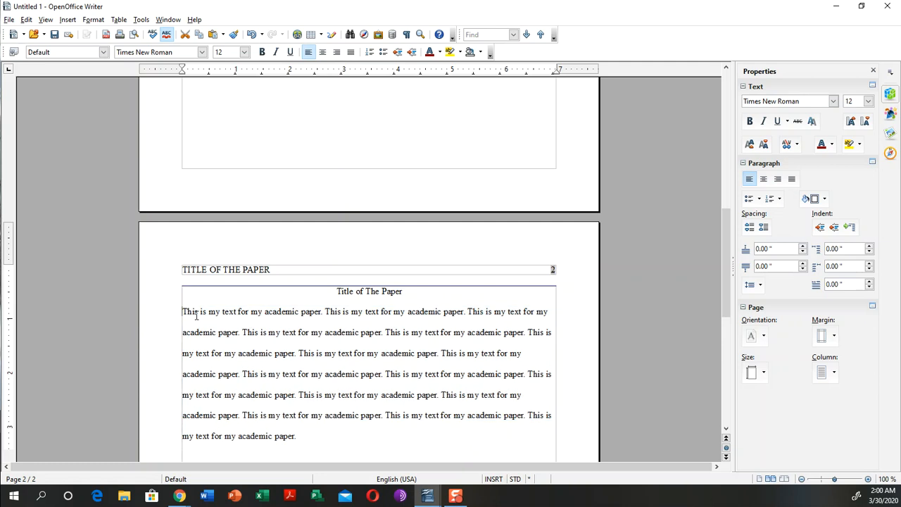
key(Tab)
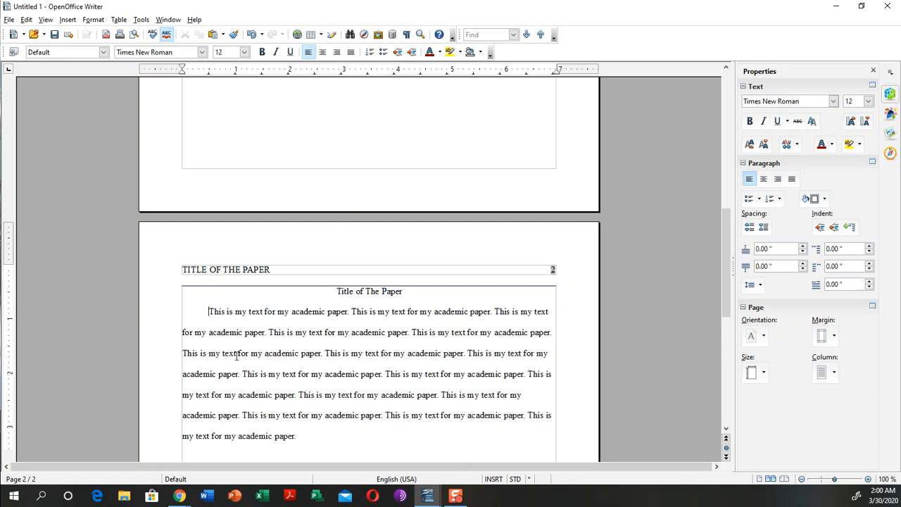
Copy the body paragraph, add the line "This is your Primary Title" below it and paste the copy beneath that line.
drag(300, 436, 209, 311)
key(ctrl+c)
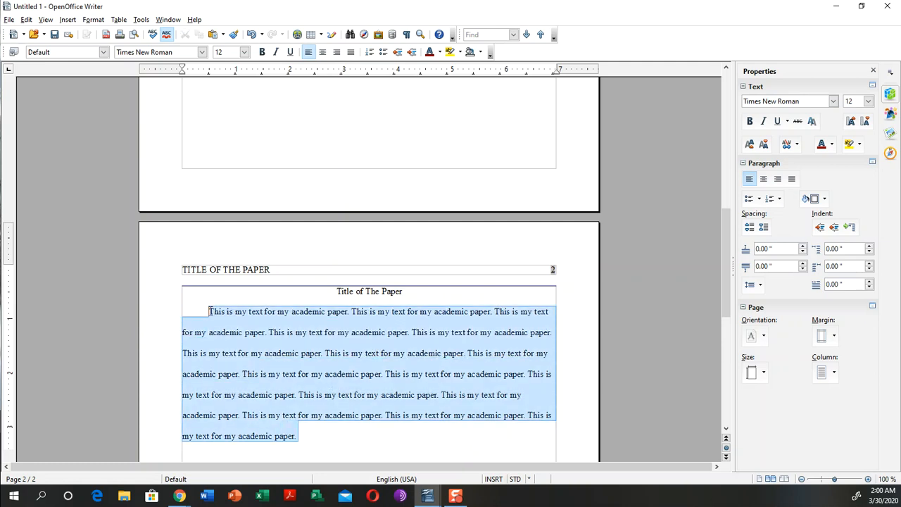
click(330, 440)
key(Return)
text(This is your Primary Title)
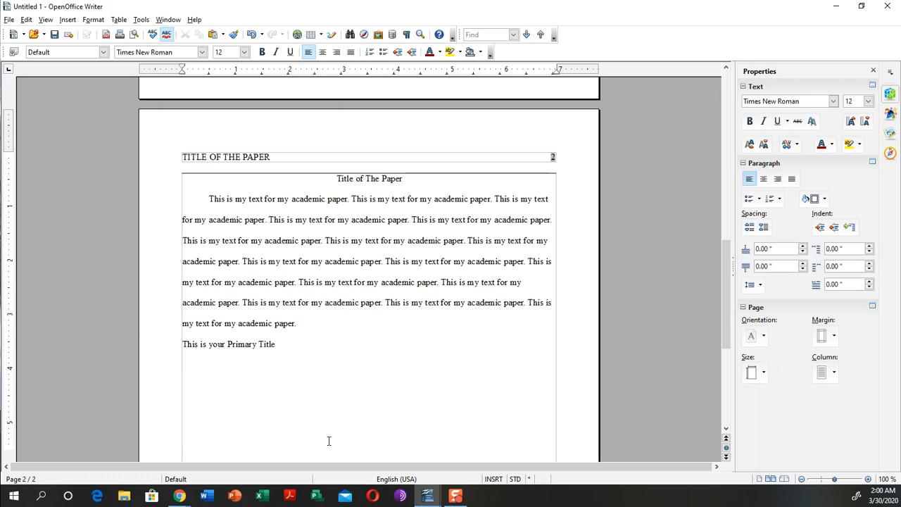
key(ctrl+v)
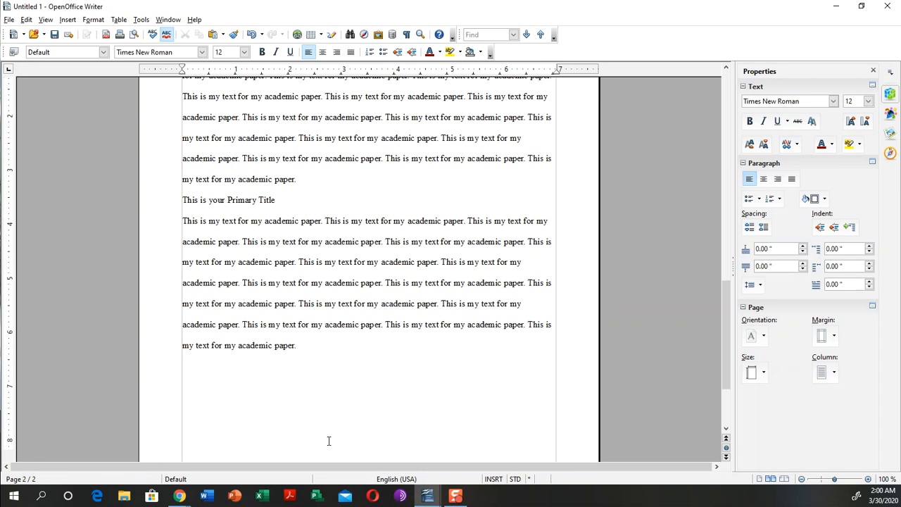
Add the line "This is your Secondary Title" after the second paragraph and paste the copied body paragraph beneath it.
text(This is your Secondary Title)
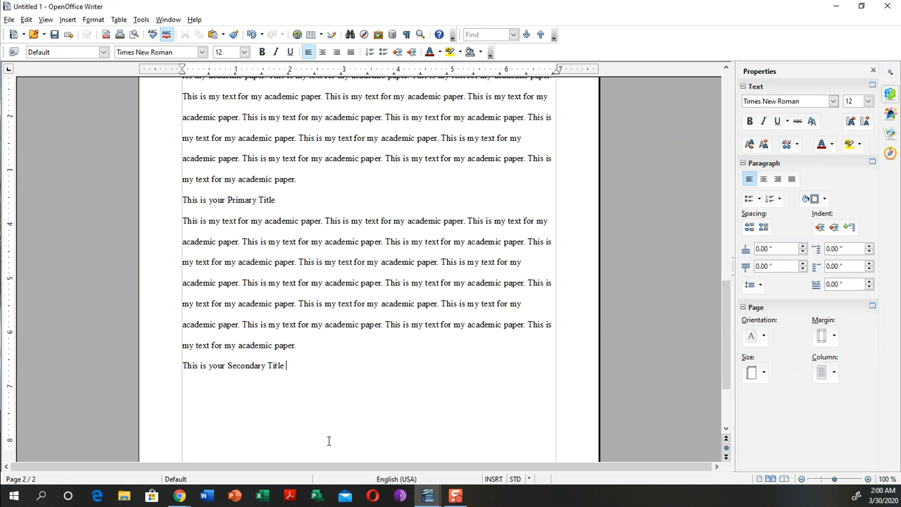
key(Return)
key(ctrl+v)
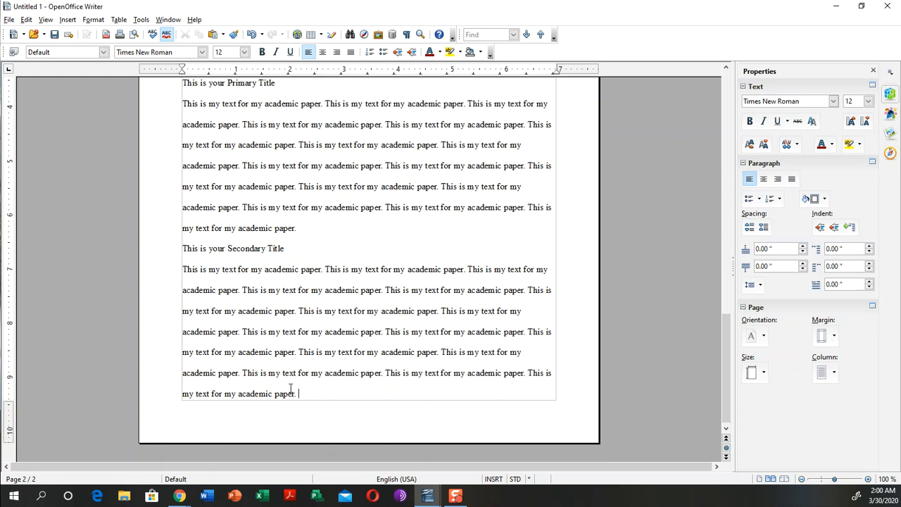
Show the paragraph styles, highlight Heading 2 in the list, and make the line "This is your Secondary Title" bold.
click(295, 249)
click(889, 113)
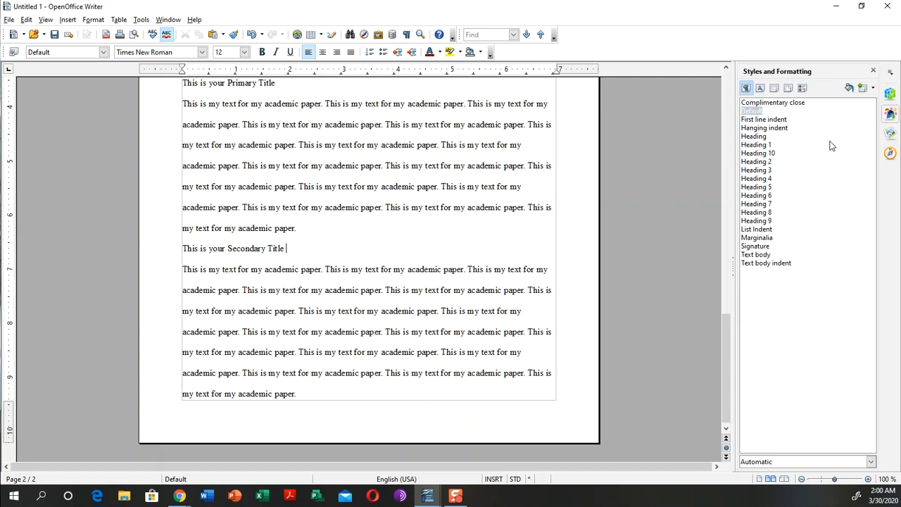
click(890, 94)
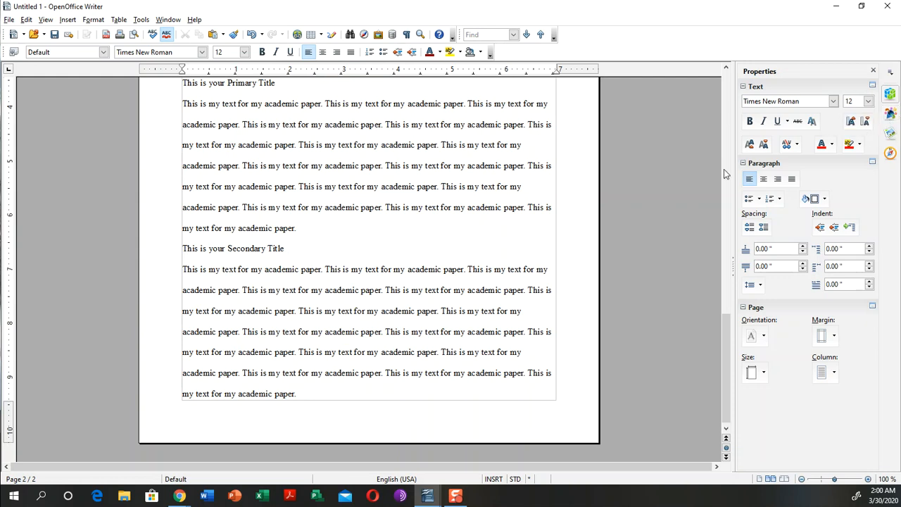
click(890, 113)
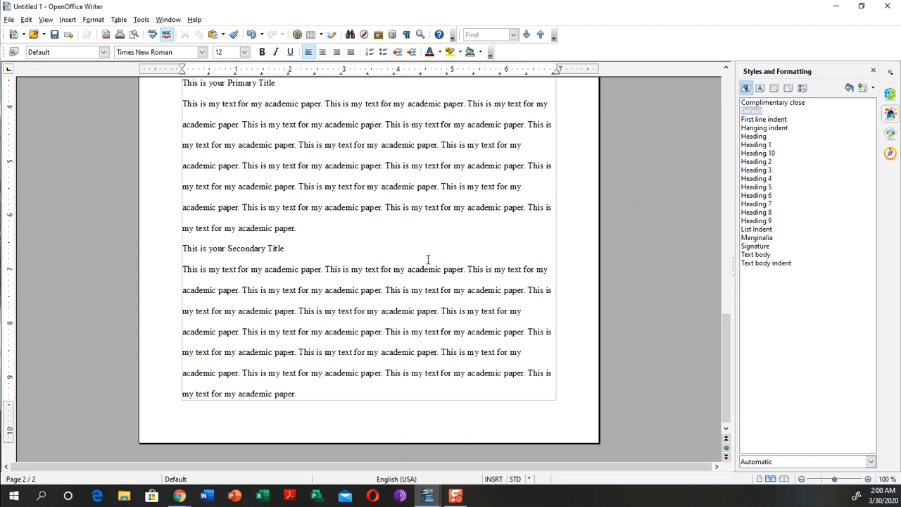
click(763, 163)
drag(304, 251, 172, 252)
click(763, 164)
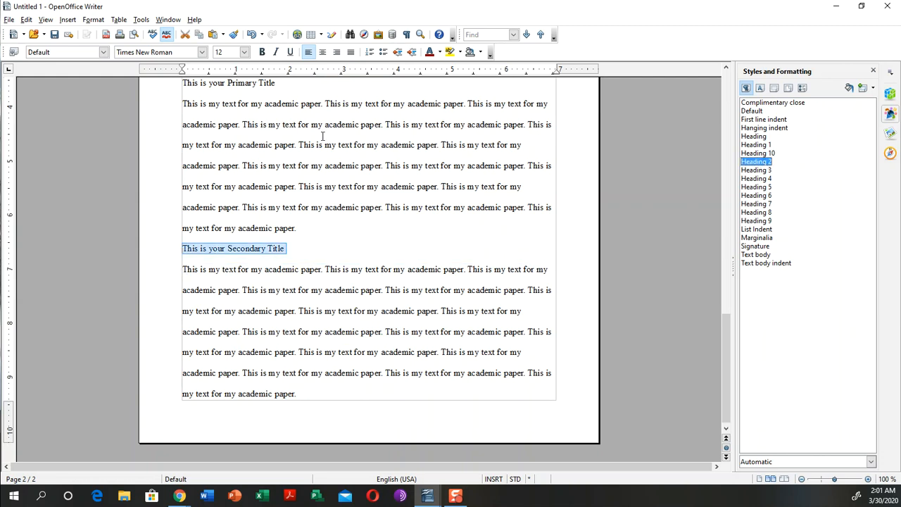
click(261, 52)
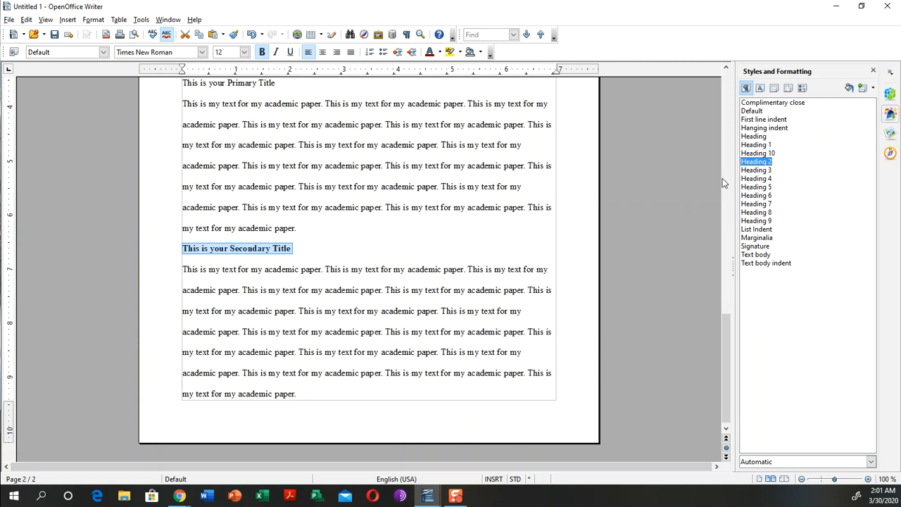
Modify the Heading 2 paragraph style to use Times New Roman, Bold, 12 pt.
right_click(757, 163)
click(787, 182)
double_click(356, 178)
text(Times New Roman)
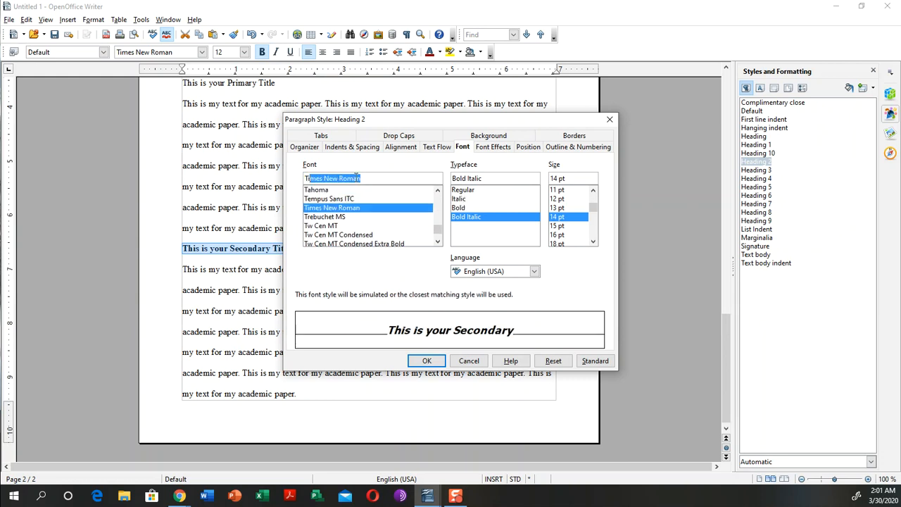
click(351, 211)
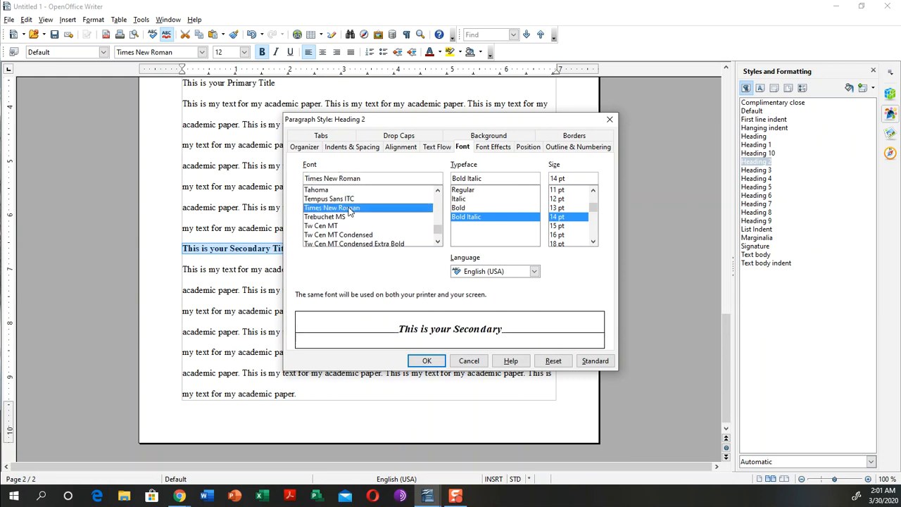
click(465, 208)
click(560, 200)
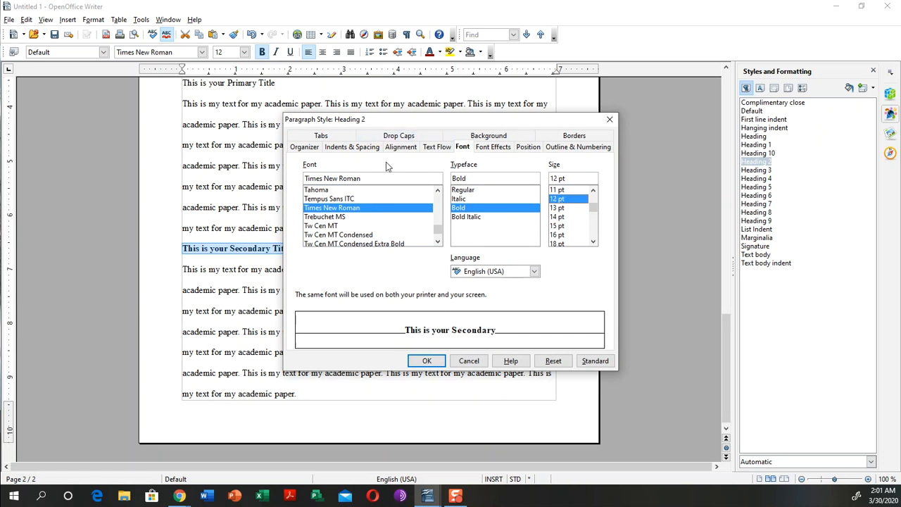
click(426, 361)
Open the Heading 1 paragraph style for modification, set its font to Times New Roman, and restore the font settings to standard.
scroll(368, 258, up, 3)
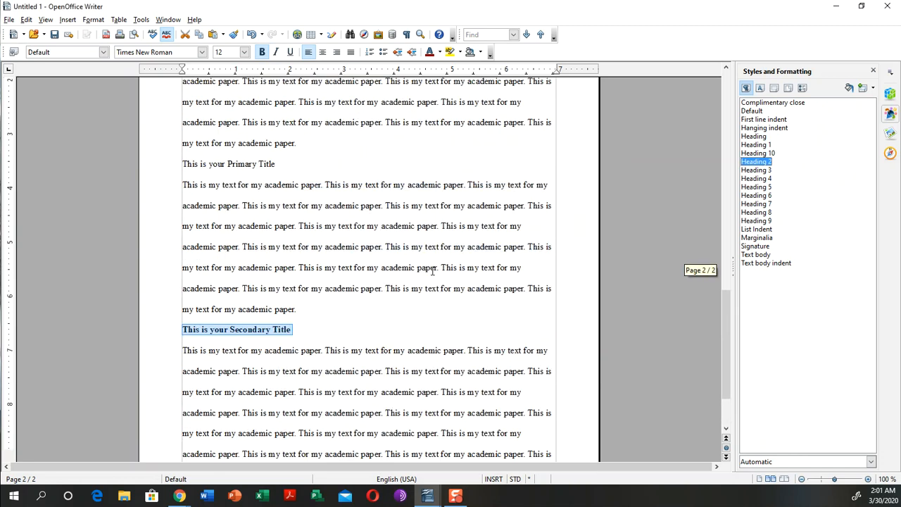
click(286, 196)
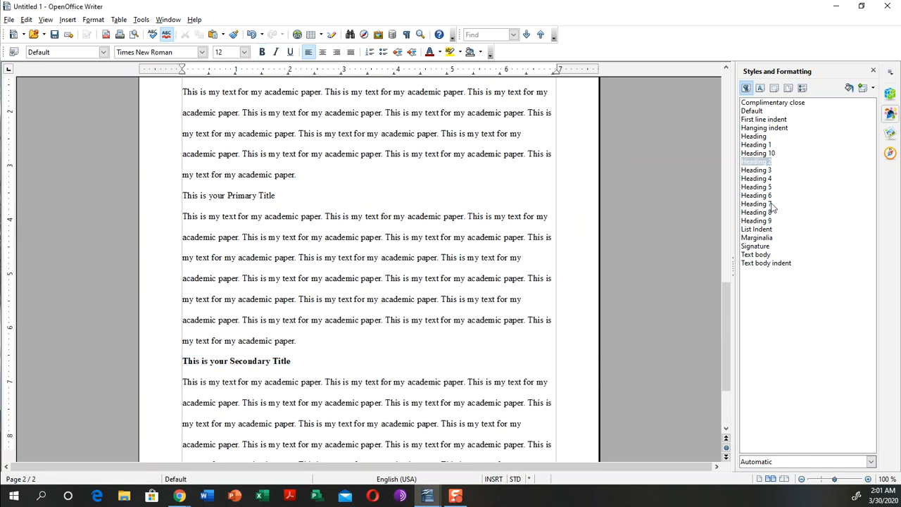
click(764, 145)
right_click(766, 147)
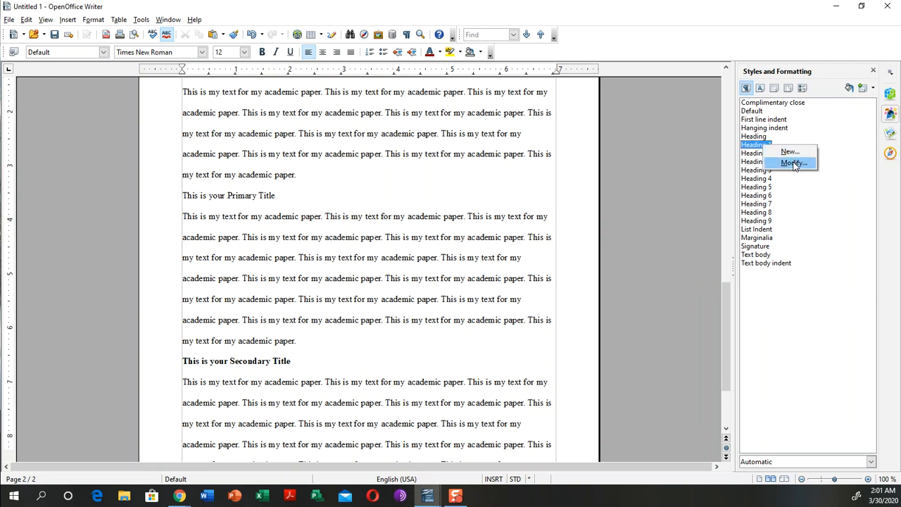
click(790, 163)
double_click(350, 178)
text(Times New Roman)
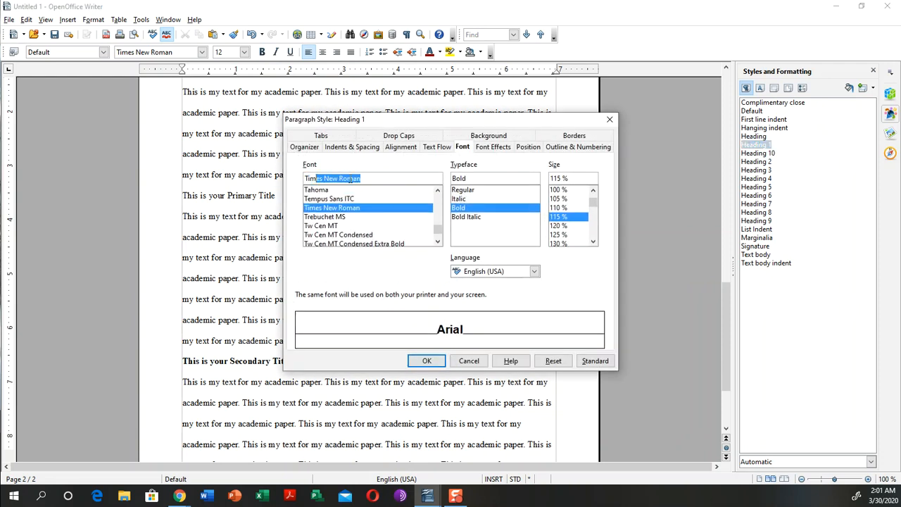
click(362, 209)
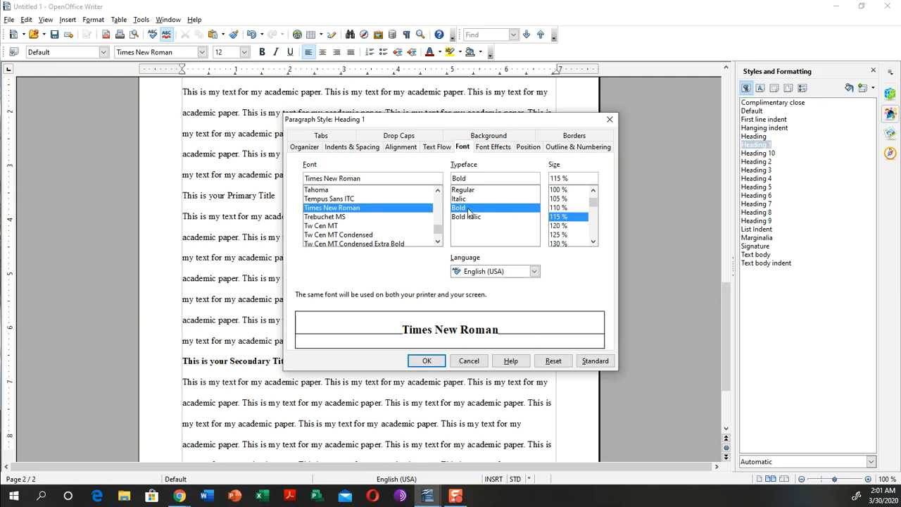
click(595, 360)
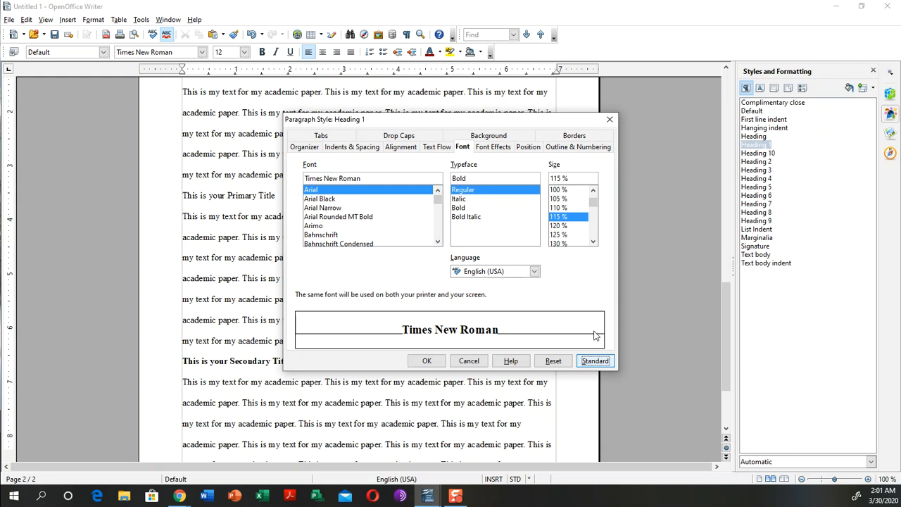
Set the Heading 1 paragraph style to Times New Roman, Bold, 12 pt with centered alignment.
click(370, 179)
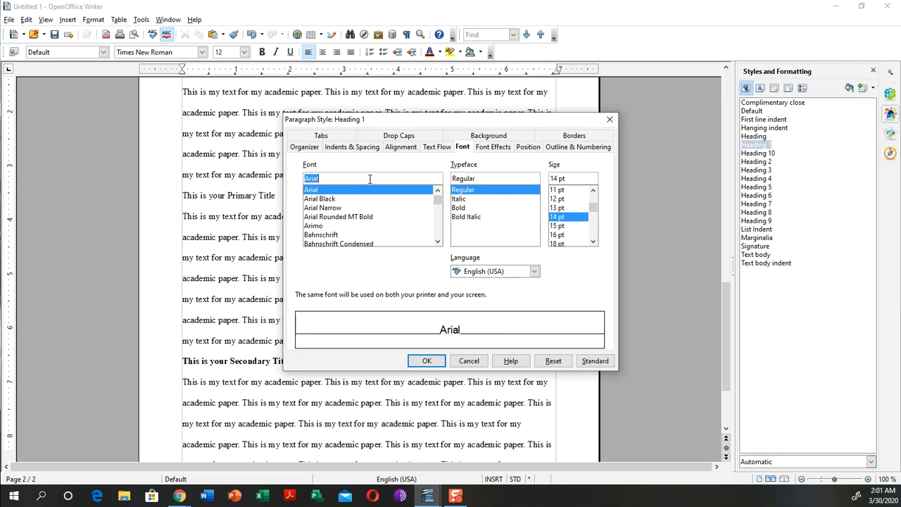
text(Times New Roman)
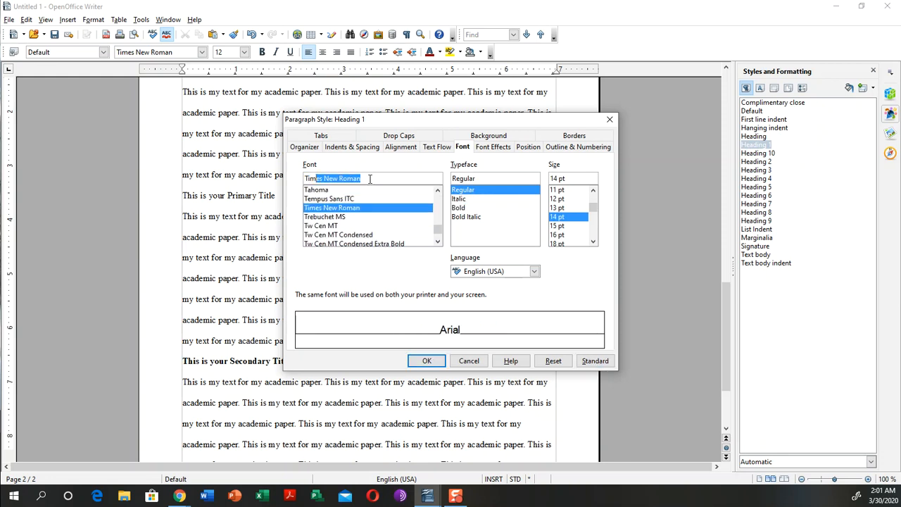
click(359, 210)
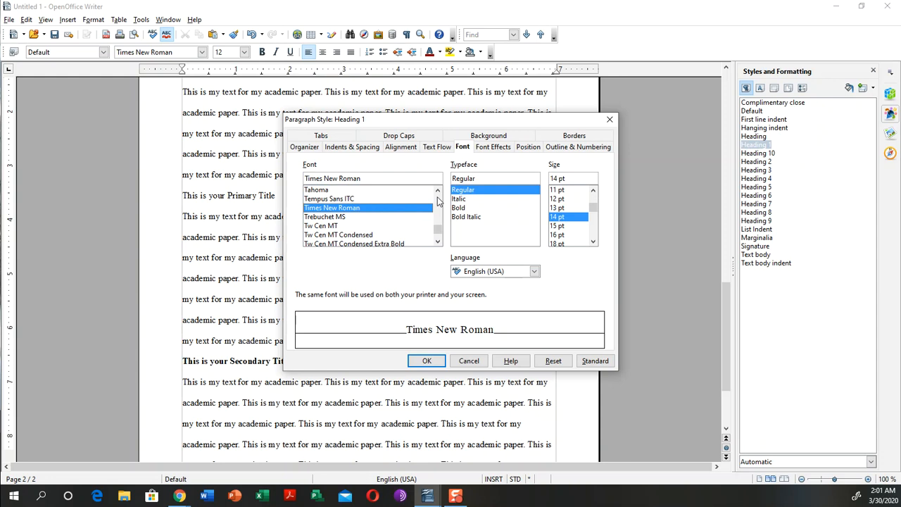
click(465, 209)
click(557, 198)
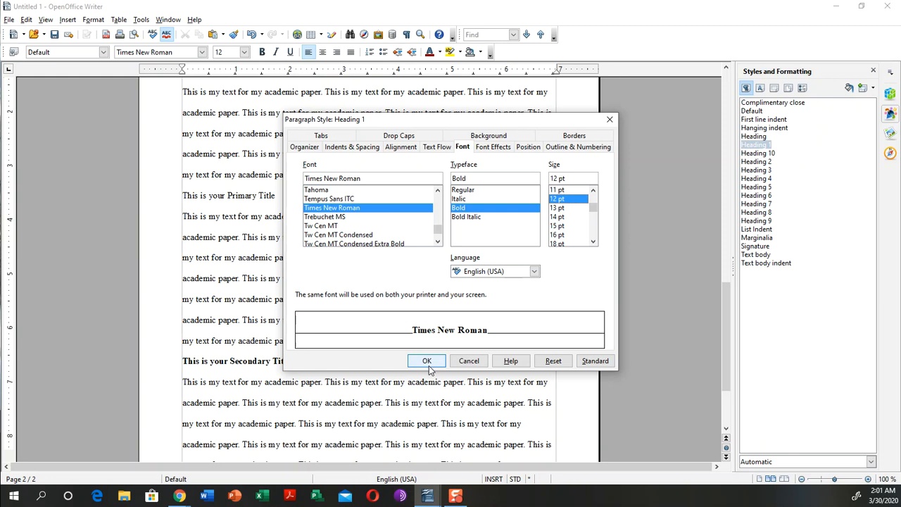
click(395, 147)
click(307, 203)
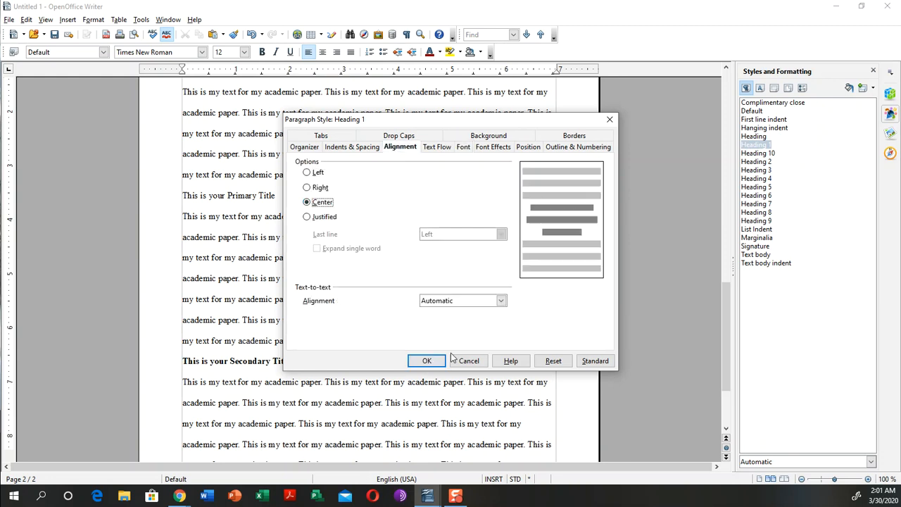
click(428, 361)
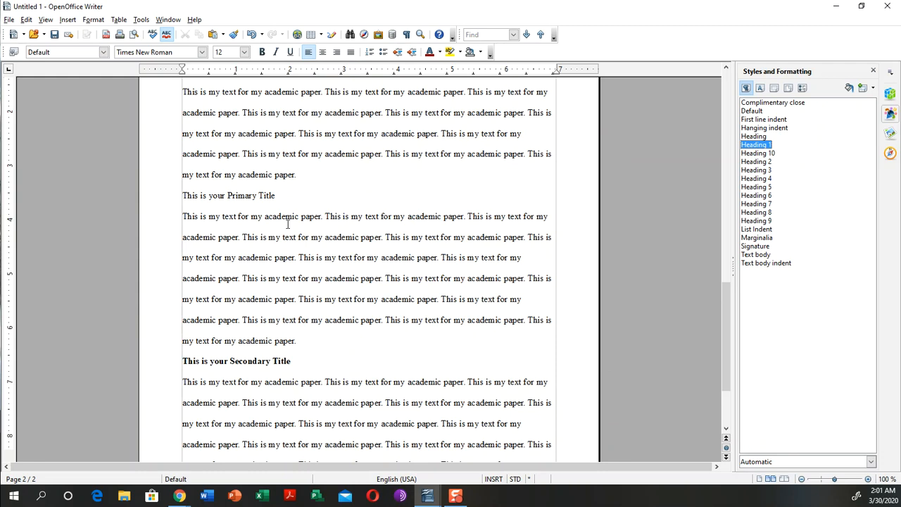
Center the line "This is your Primary Title" and make it bold.
click(277, 196)
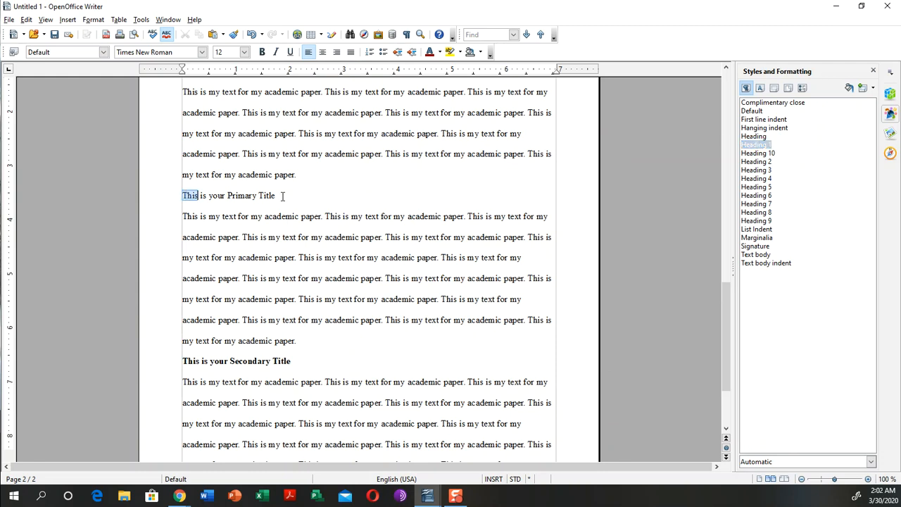
drag(298, 195, 178, 196)
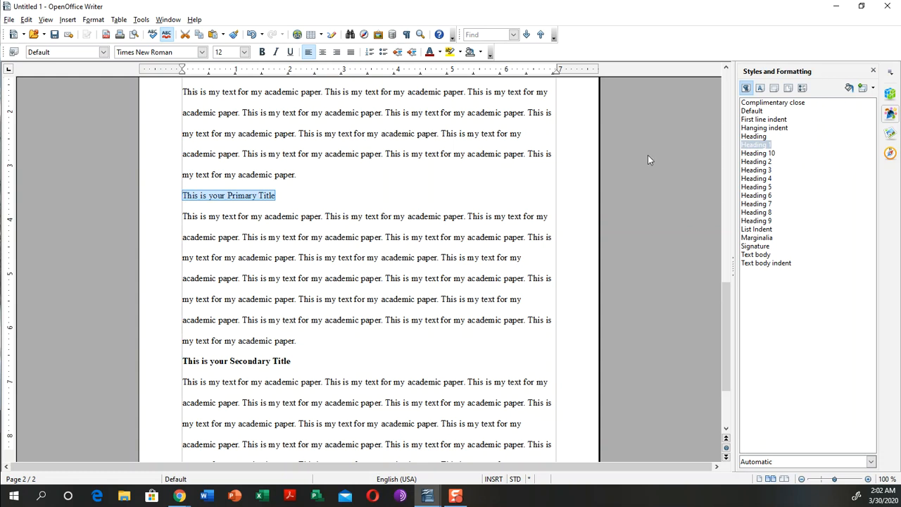
click(322, 52)
click(264, 55)
Indent the first line of the body paragraphs beneath the secondary title and the primary title.
scroll(359, 284, down, 2)
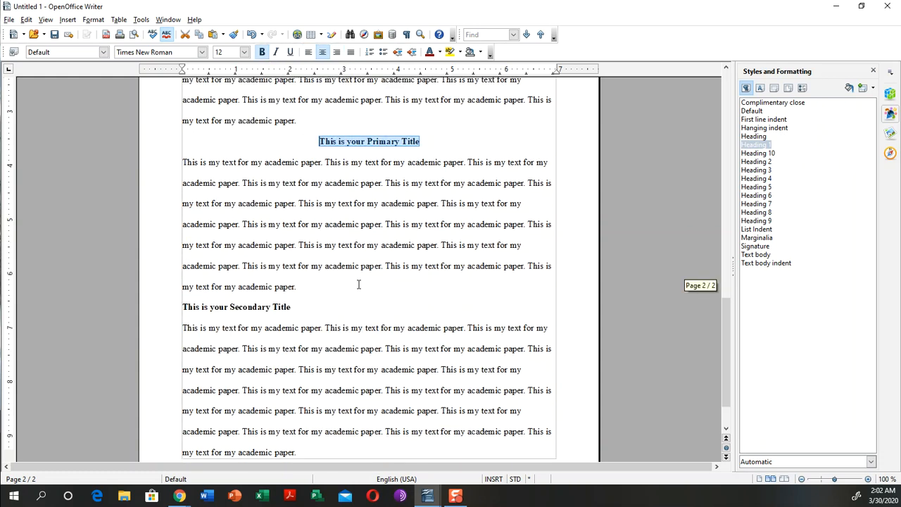
click(185, 327)
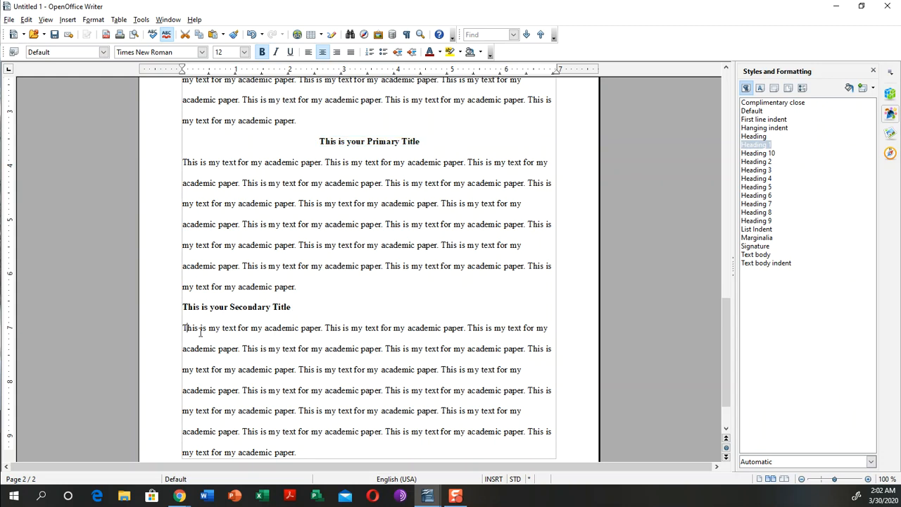
key(Tab)
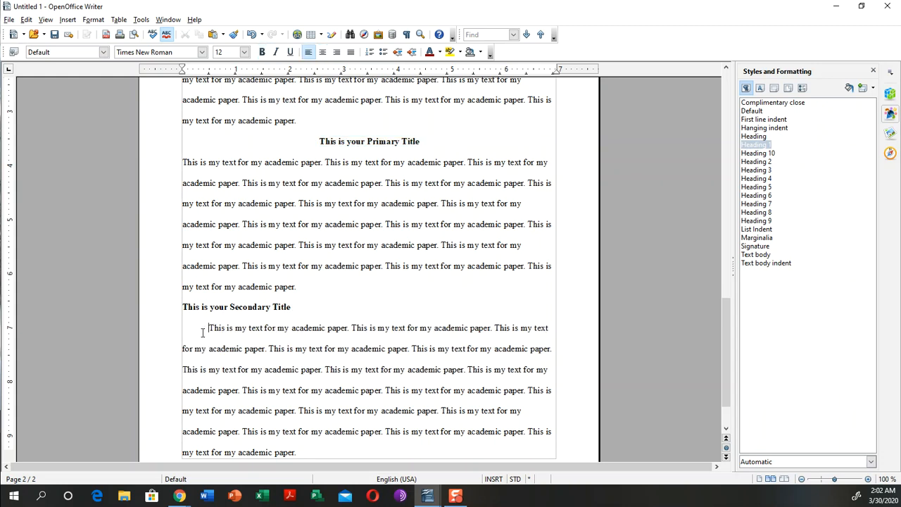
key(Tab)
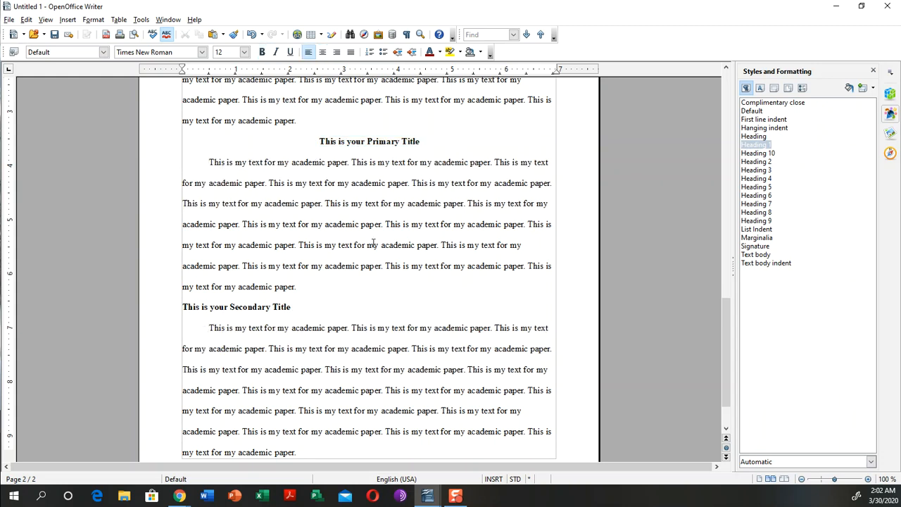
Compare the title lines with their styles, highlighting Heading 1 for the primary title and Heading 2 for the secondary title.
scroll(372, 252, up, 8)
scroll(371, 251, down, 6)
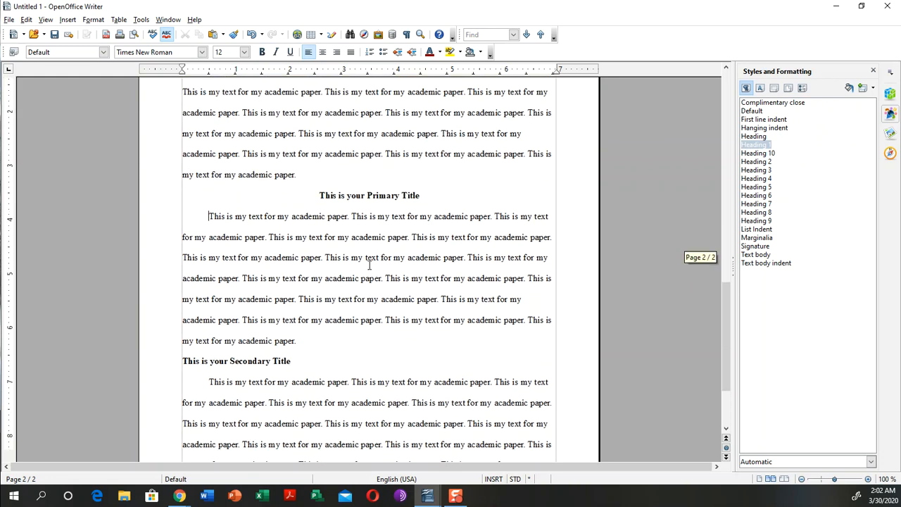
click(397, 196)
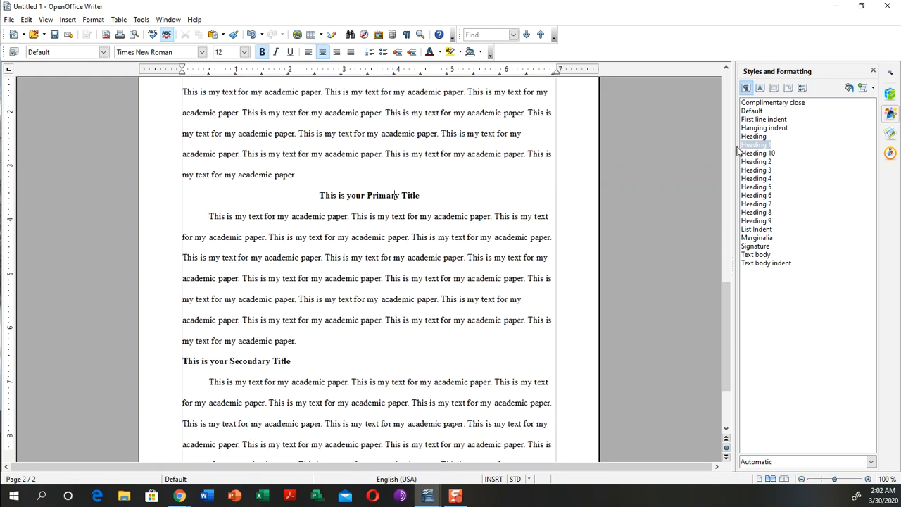
click(300, 361)
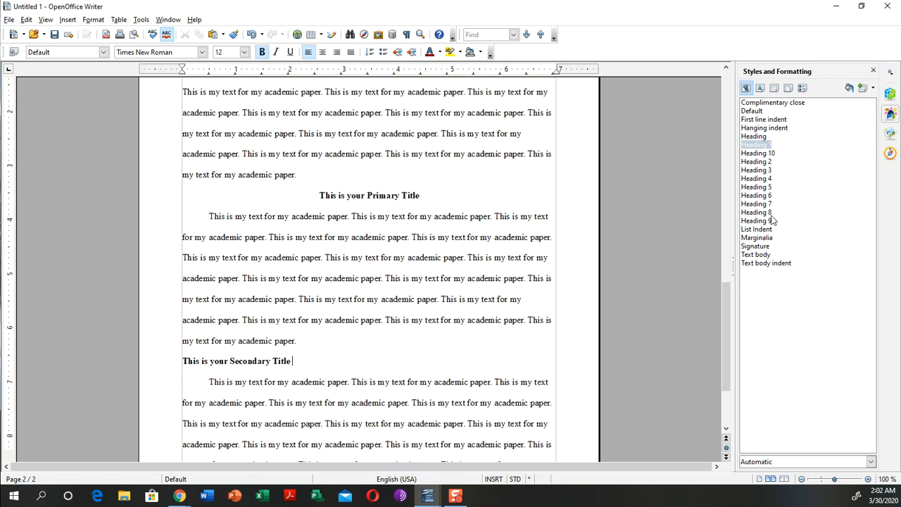
click(767, 163)
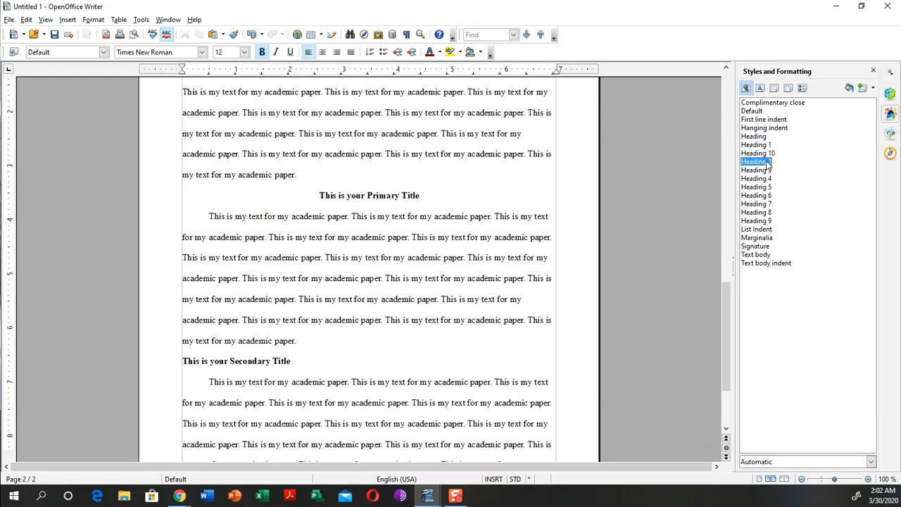
click(248, 360)
click(407, 194)
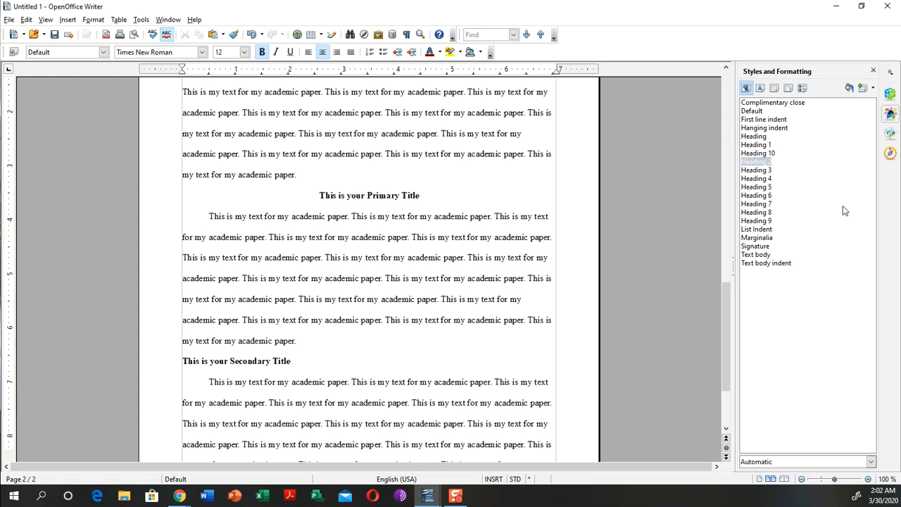
click(760, 146)
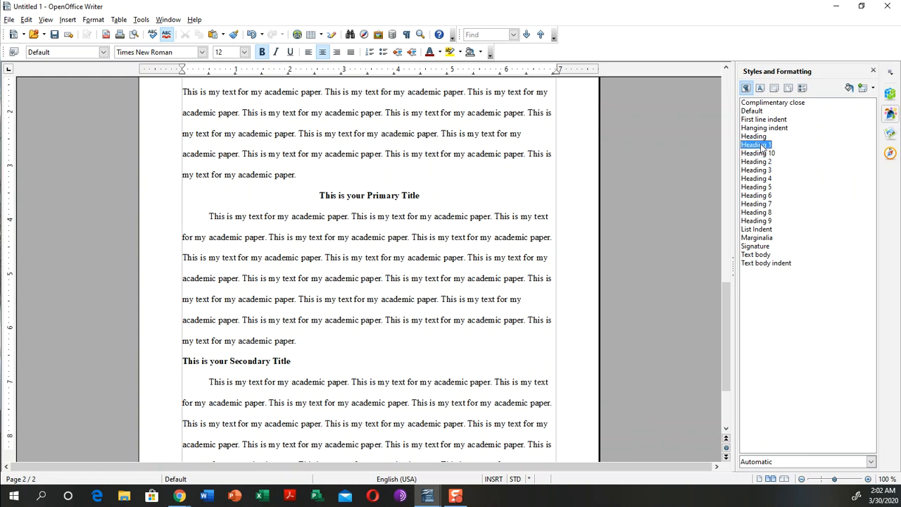
click(288, 361)
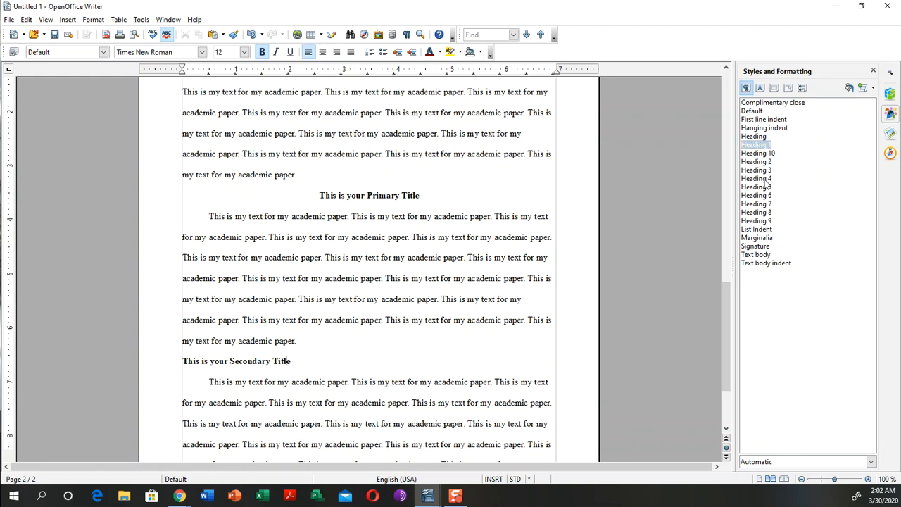
click(756, 161)
Insert a table of contents titled "Table of Contents" for the entire document before the line "Title of The Paper" on page 2.
scroll(349, 314, up, 5)
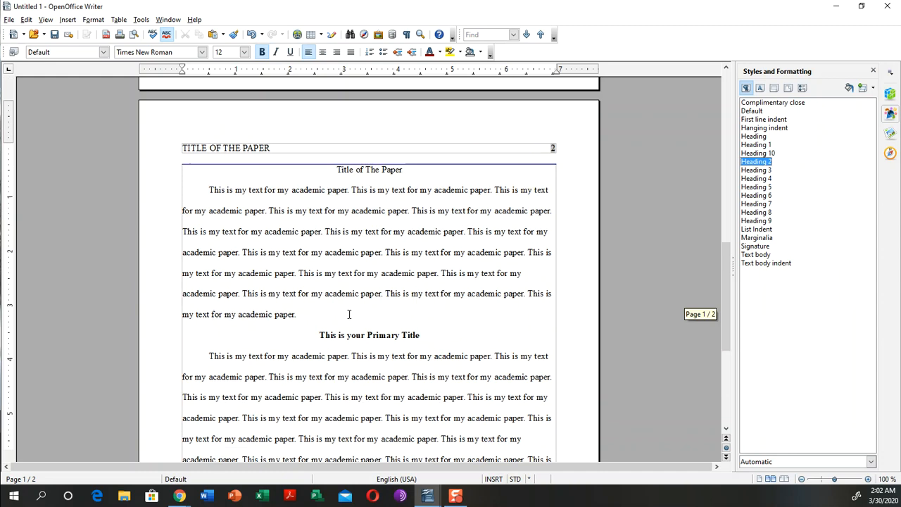
click(335, 255)
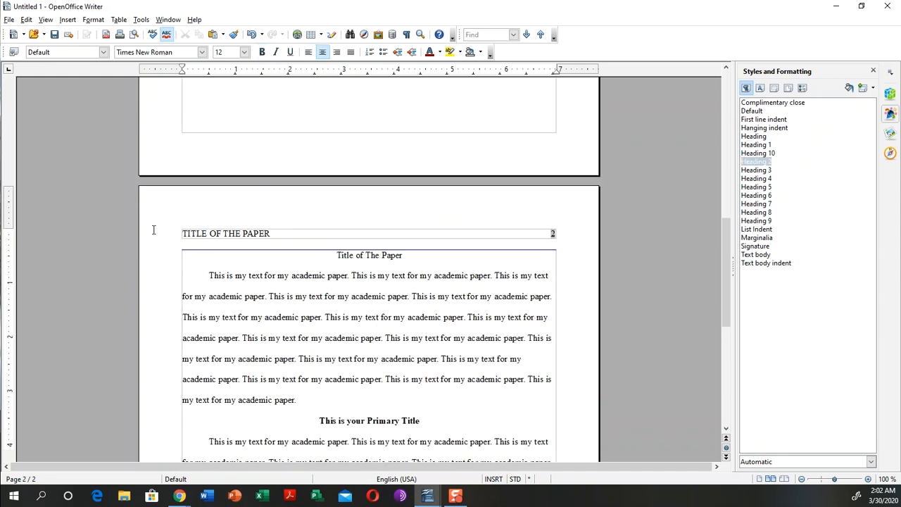
click(67, 19)
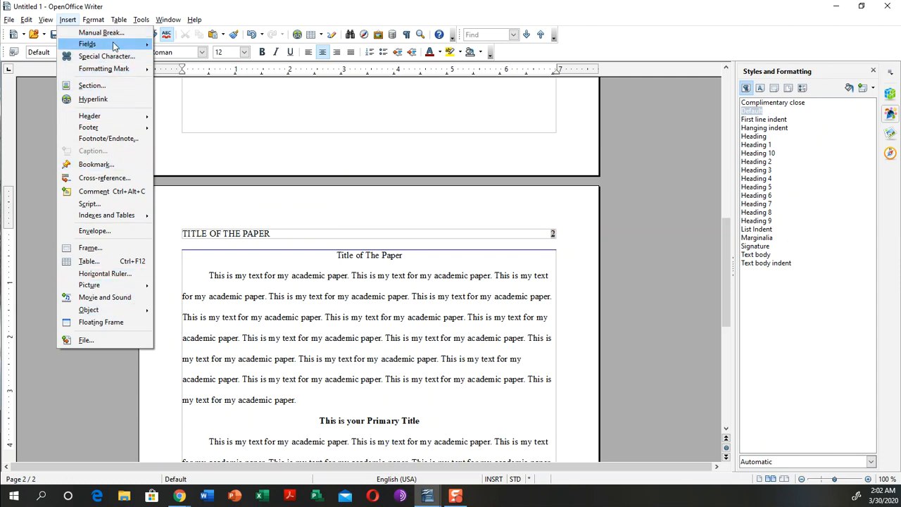
mouse_move(114, 48)
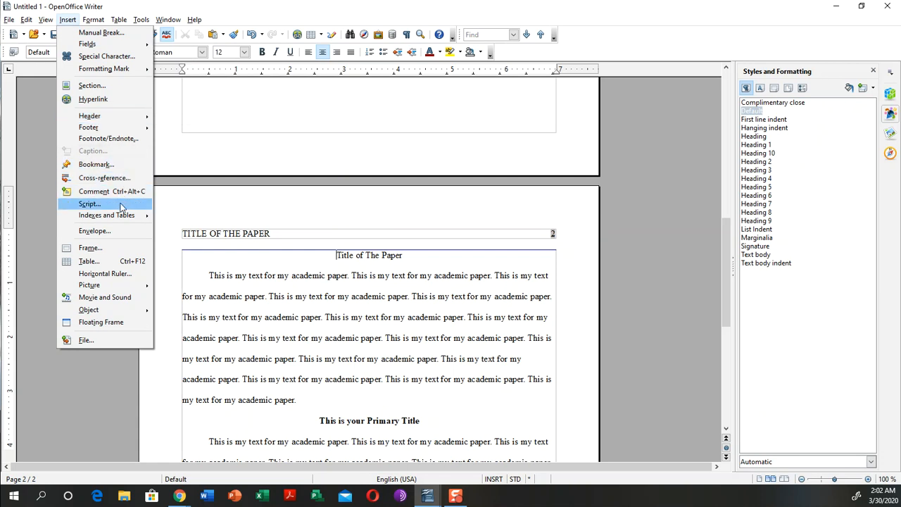
mouse_move(118, 219)
click(215, 228)
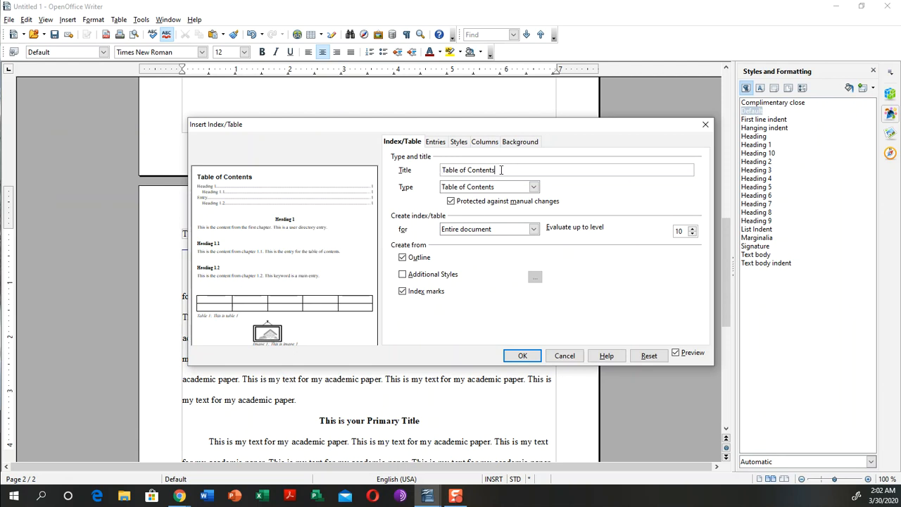
click(458, 143)
click(435, 142)
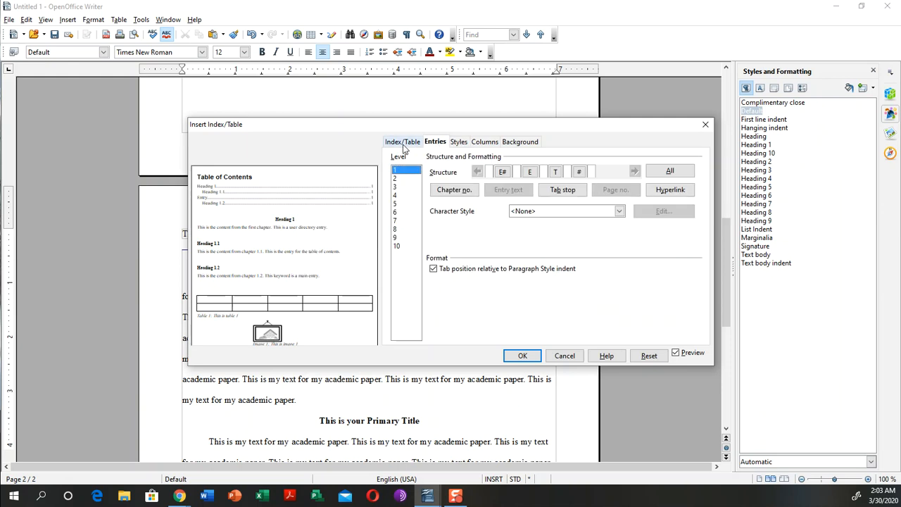
click(402, 142)
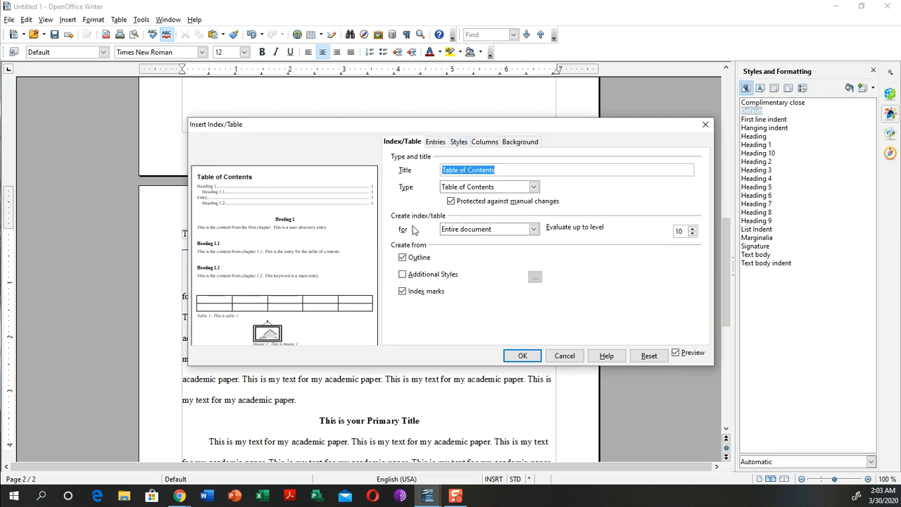
click(521, 357)
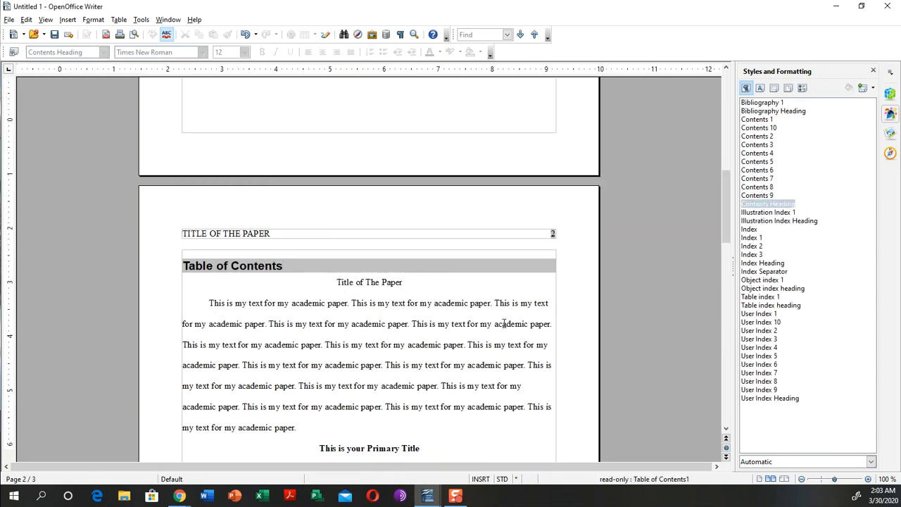
Apply the Heading 1 style to the line "This is your Primary Title".
scroll(477, 326, down, 4)
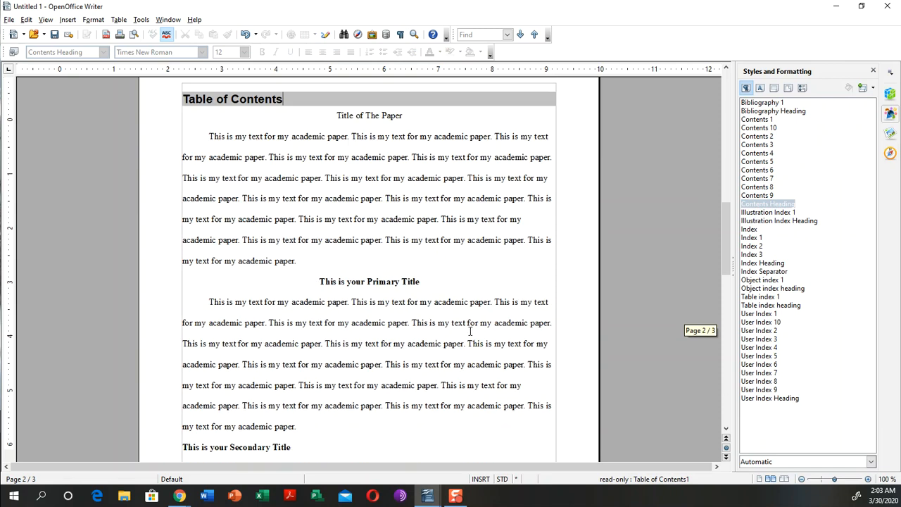
click(416, 281)
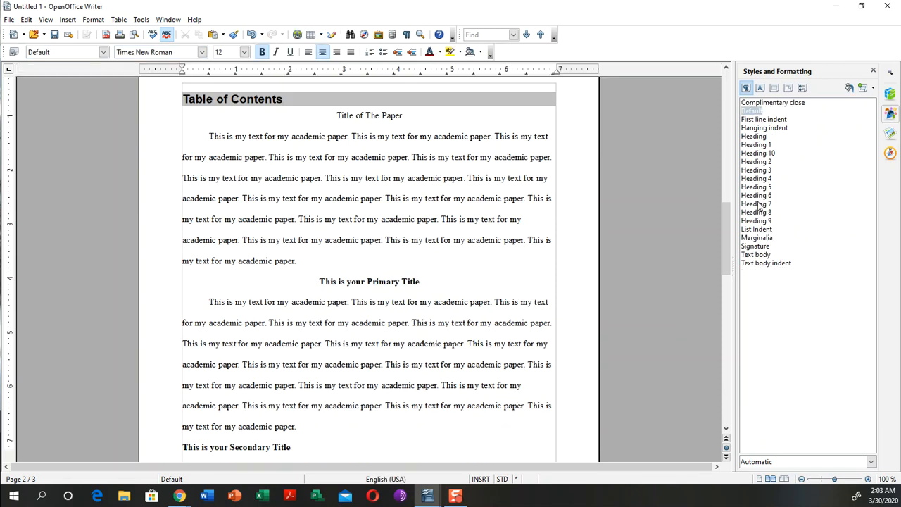
click(760, 145)
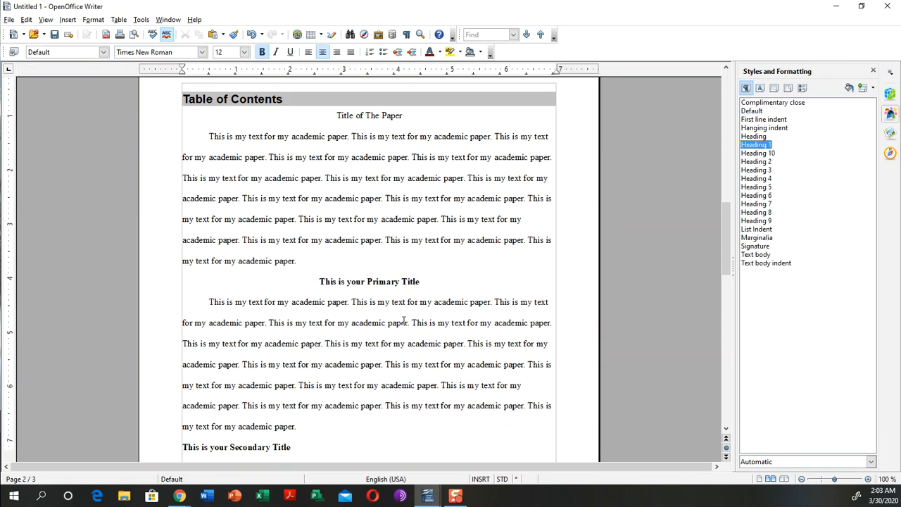
double_click(384, 281)
click(215, 283)
drag(271, 286, 460, 280)
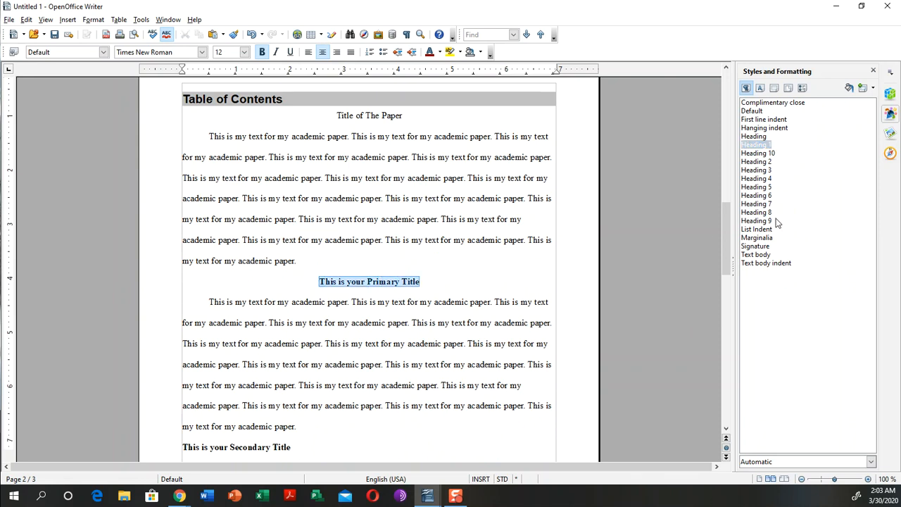
double_click(766, 146)
Apply the Heading 2 style to the line "This is your Secondary Title".
scroll(348, 416, down, 4)
drag(301, 312, 173, 313)
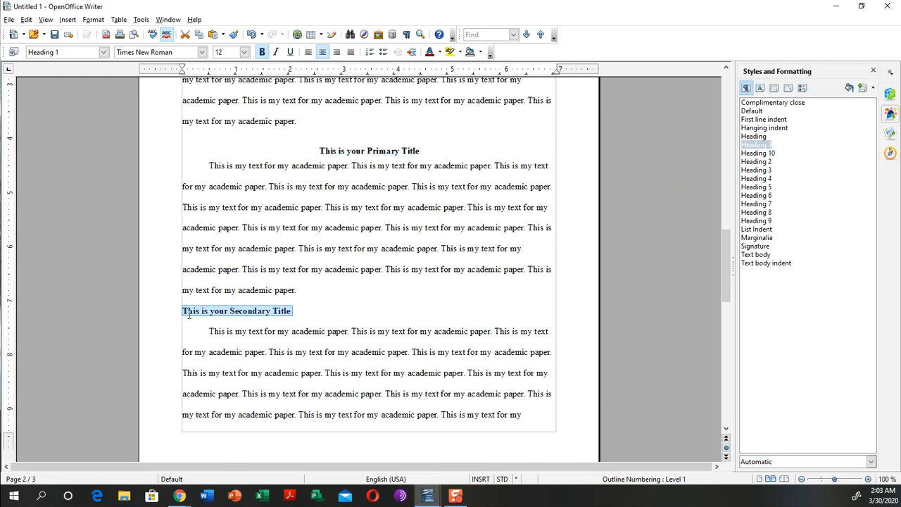
double_click(757, 162)
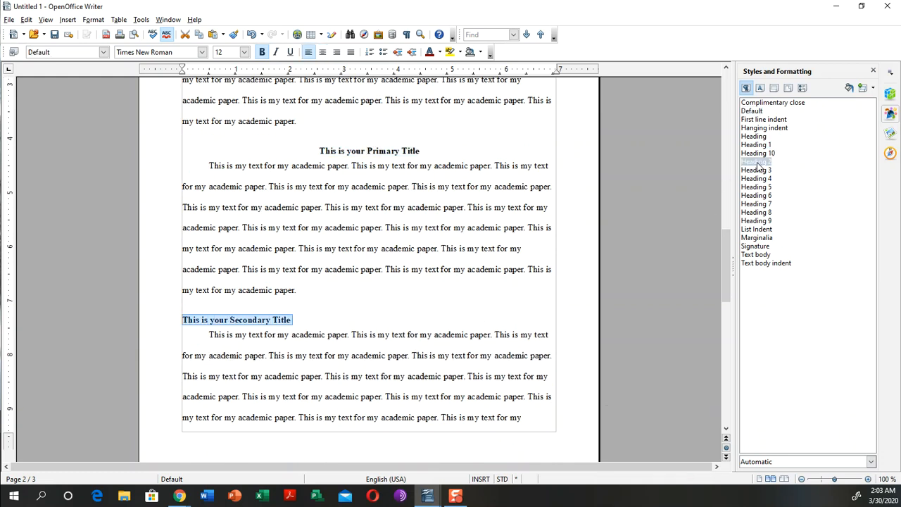
Update the table of contents so it lists the primary and secondary titles.
scroll(535, 215, up, 5)
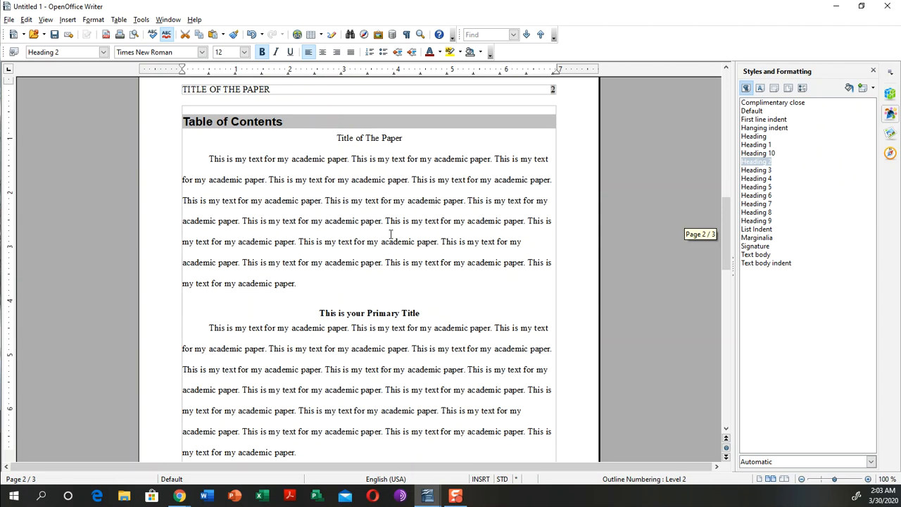
click(297, 123)
right_click(290, 122)
click(290, 121)
right_click(290, 122)
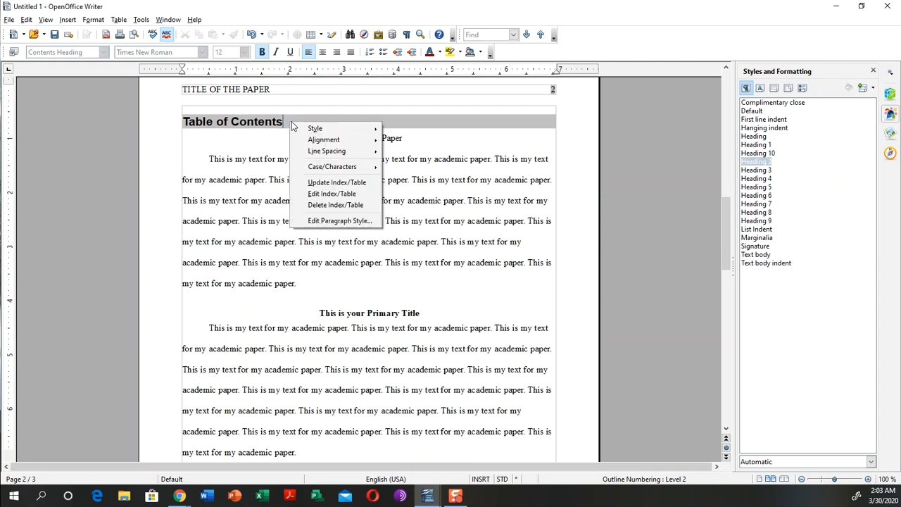
click(331, 182)
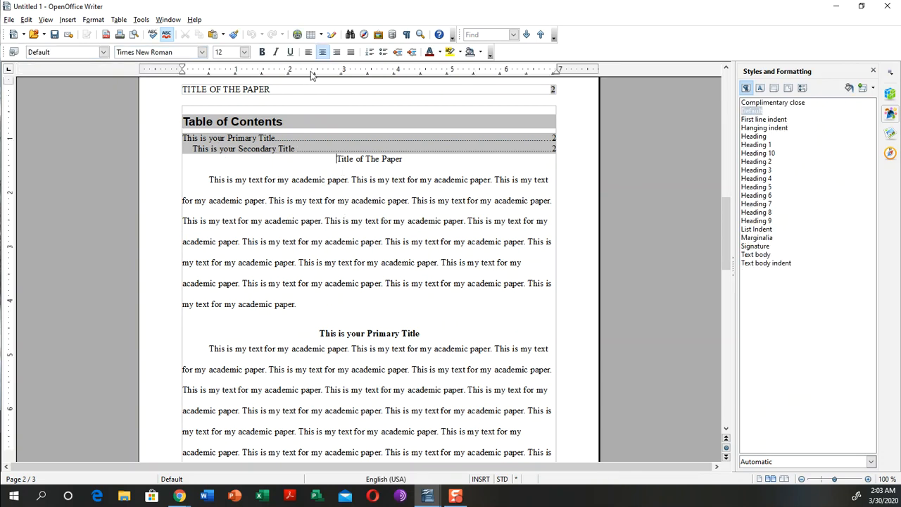
Insert a page break between the table of contents and the line "Title of The Paper".
click(67, 20)
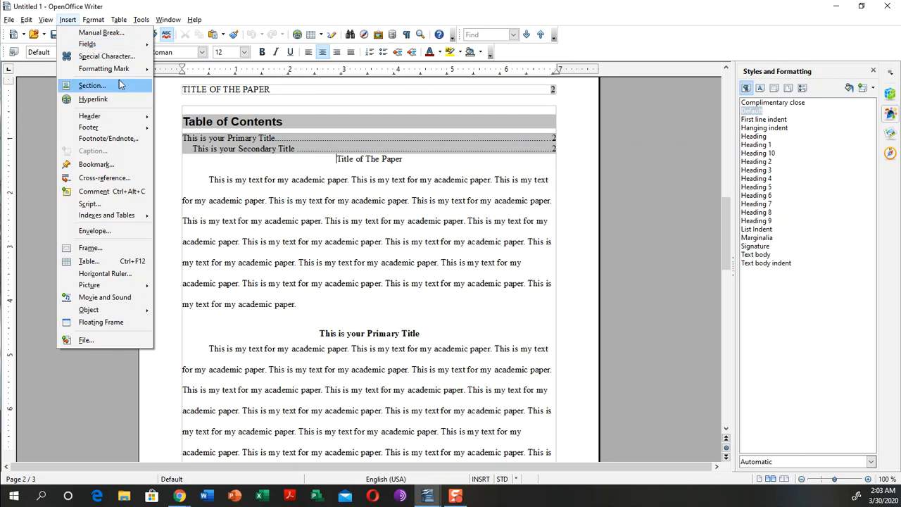
click(102, 33)
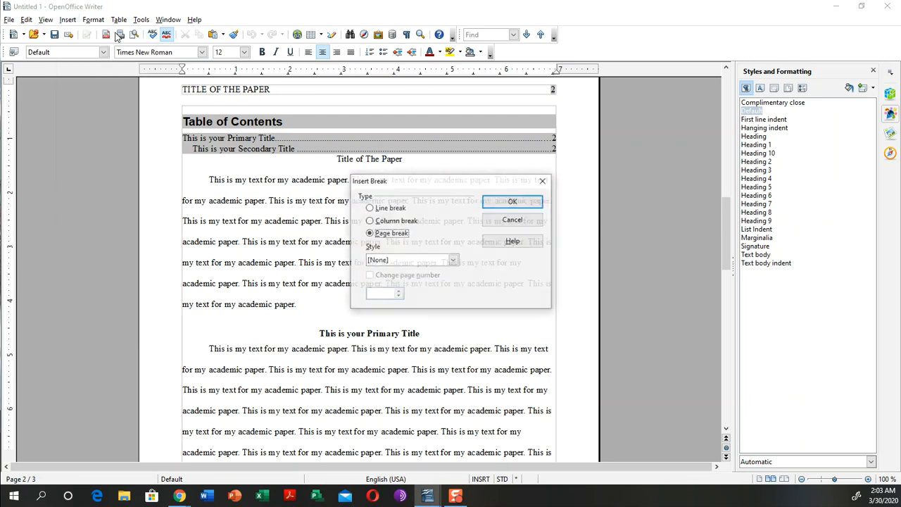
click(510, 202)
Check the table of contents entries against the primary and secondary title headings in the body of the paper.
scroll(429, 233, up, 10)
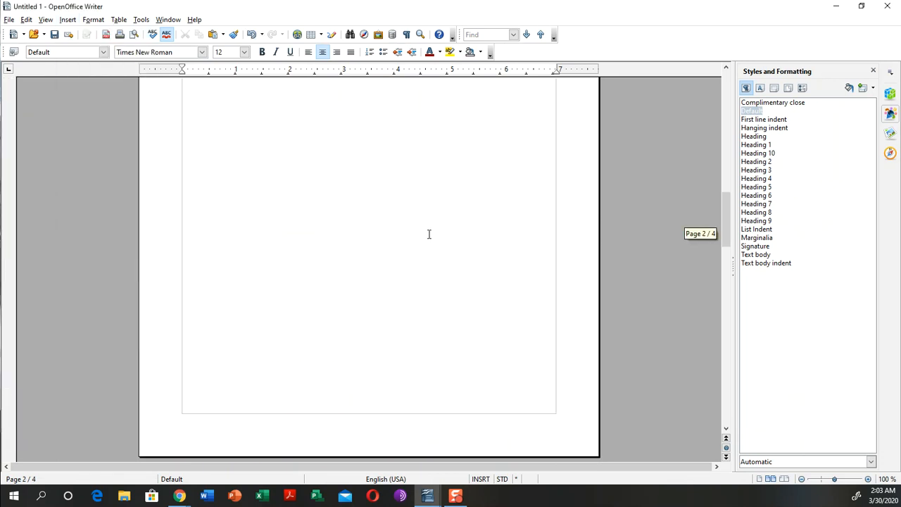
click(294, 230)
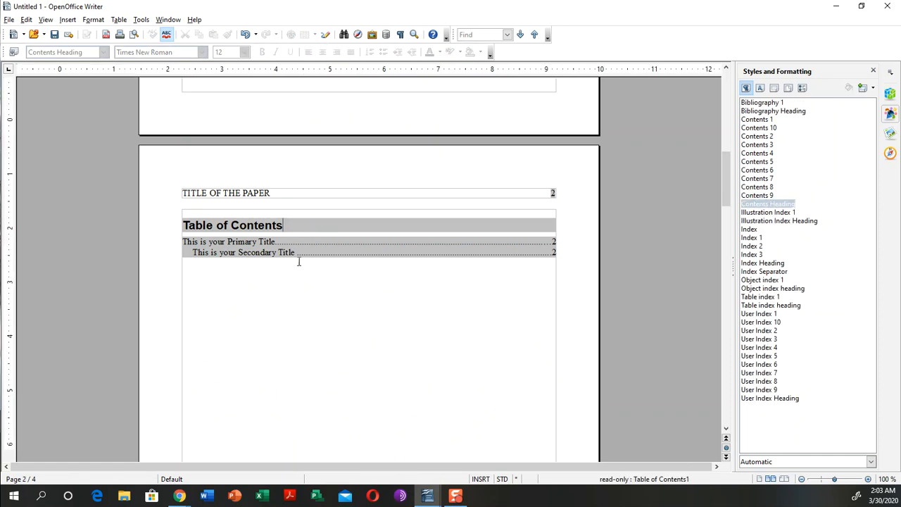
click(345, 253)
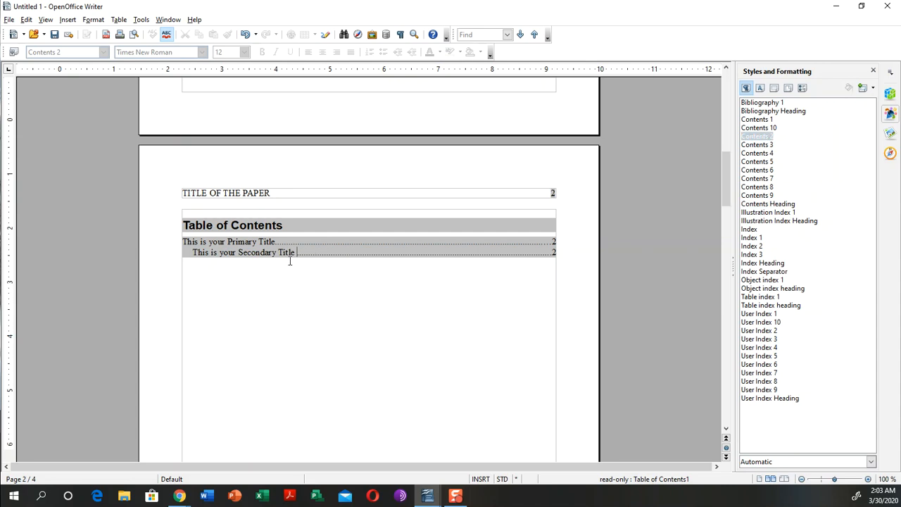
scroll(289, 260, down, 20)
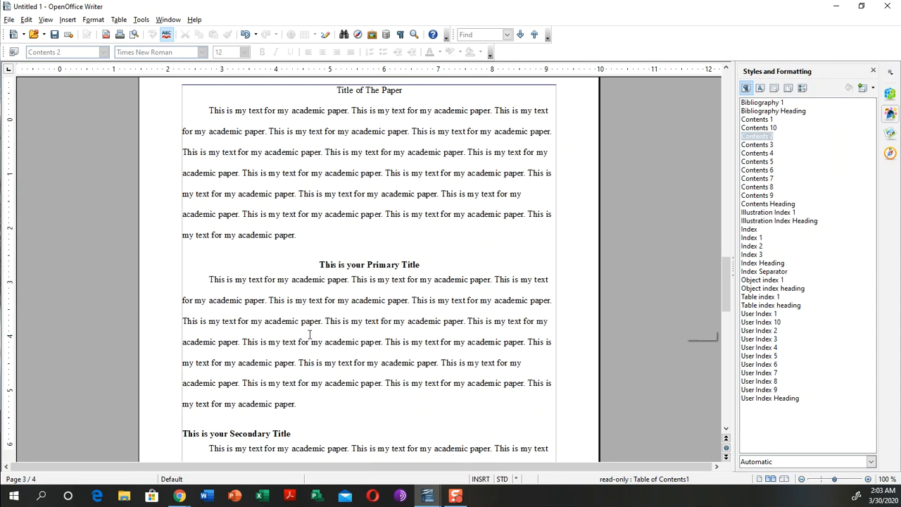
click(296, 425)
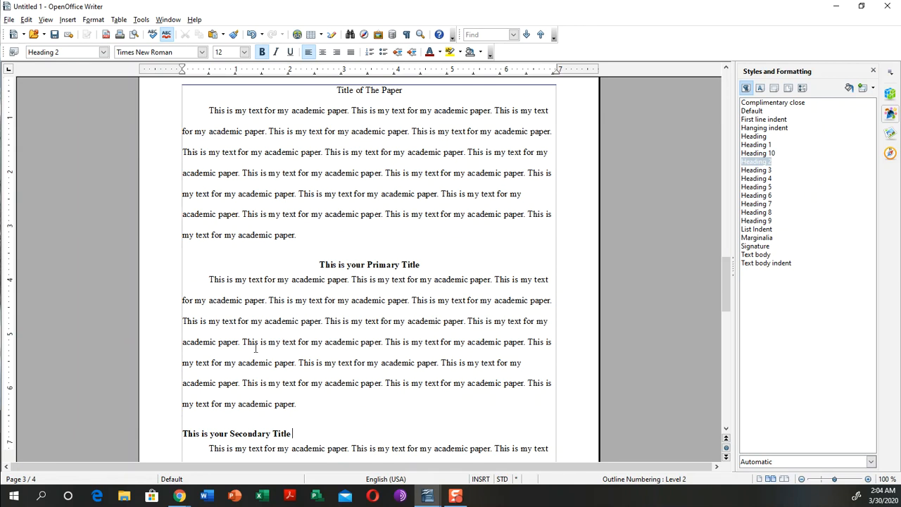
scroll(282, 394, down, 5)
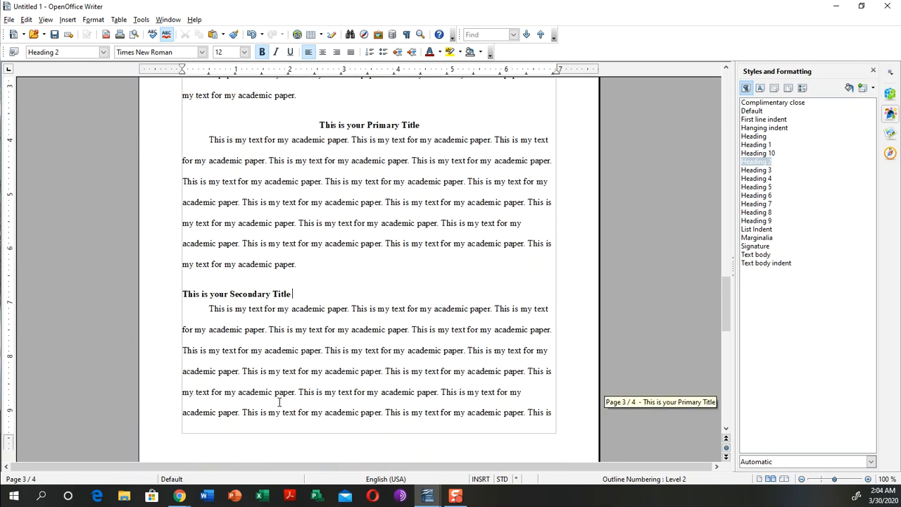
scroll(426, 381, up, 3)
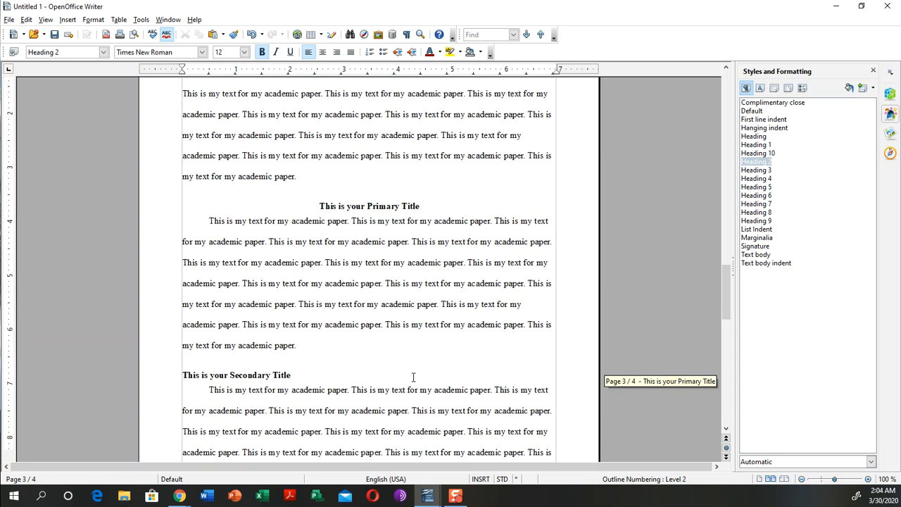